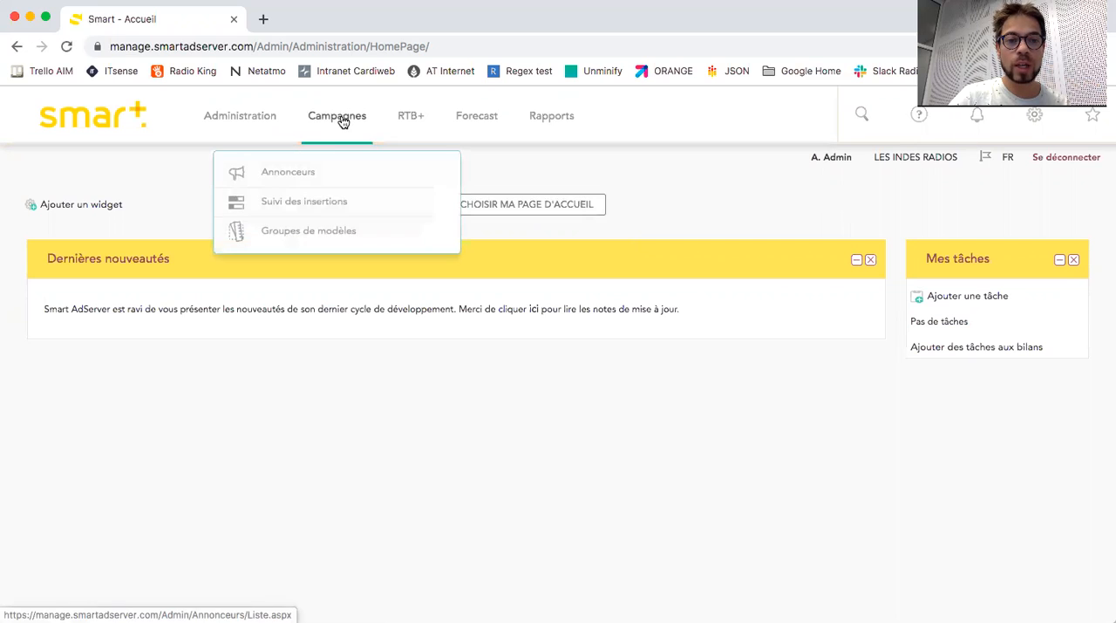
Start creating a new advertiser from the advertisers list and assign it to the Admin advertiser group.
{"action": "left_click", "coordinate": [288, 173]}
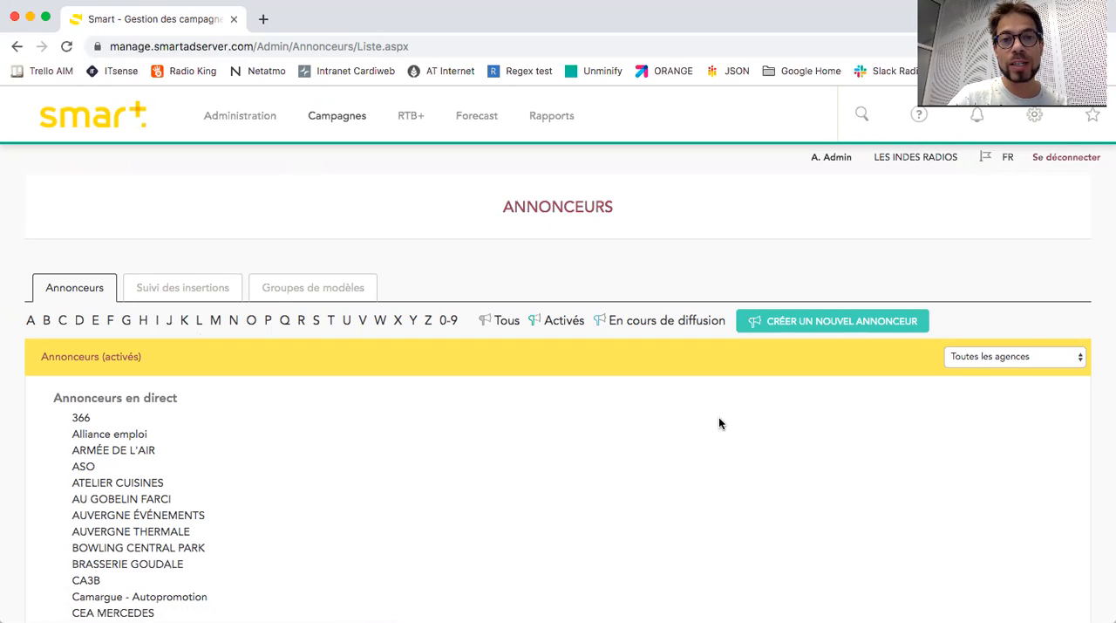
{"action": "left_click", "coordinate": [829, 330]}
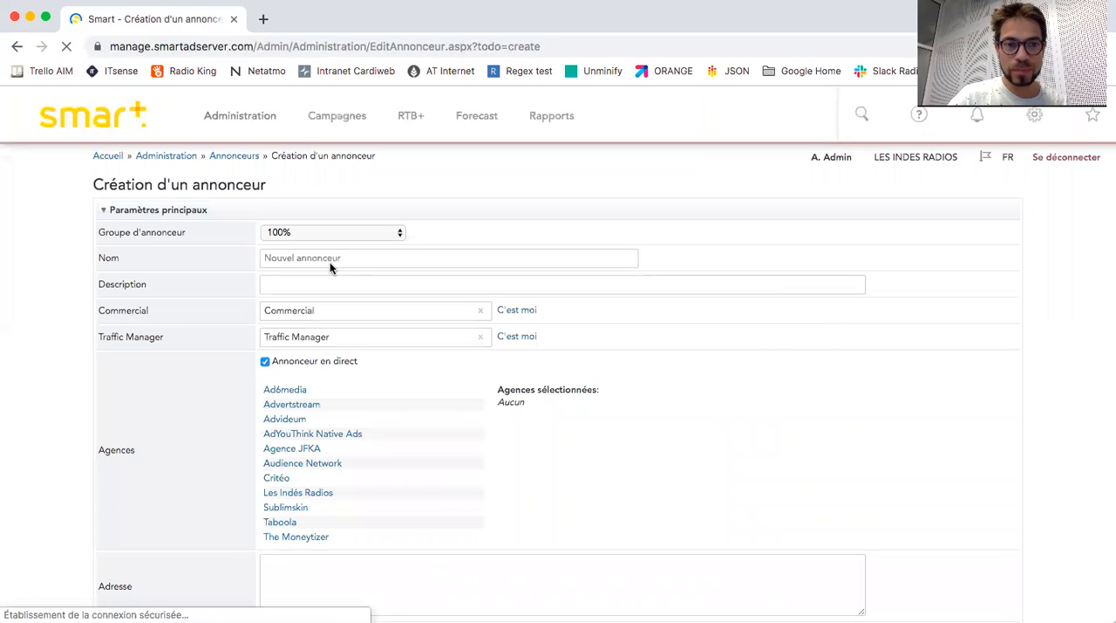
{"action": "left_click", "coordinate": [326, 234]}
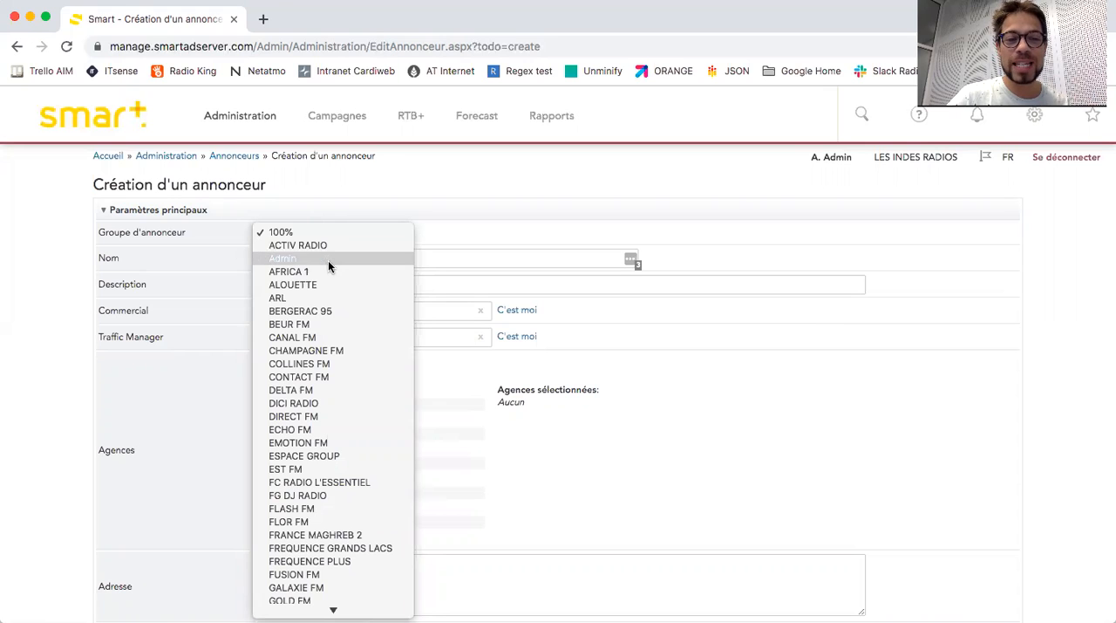
{"action": "left_click", "coordinate": [324, 257]}
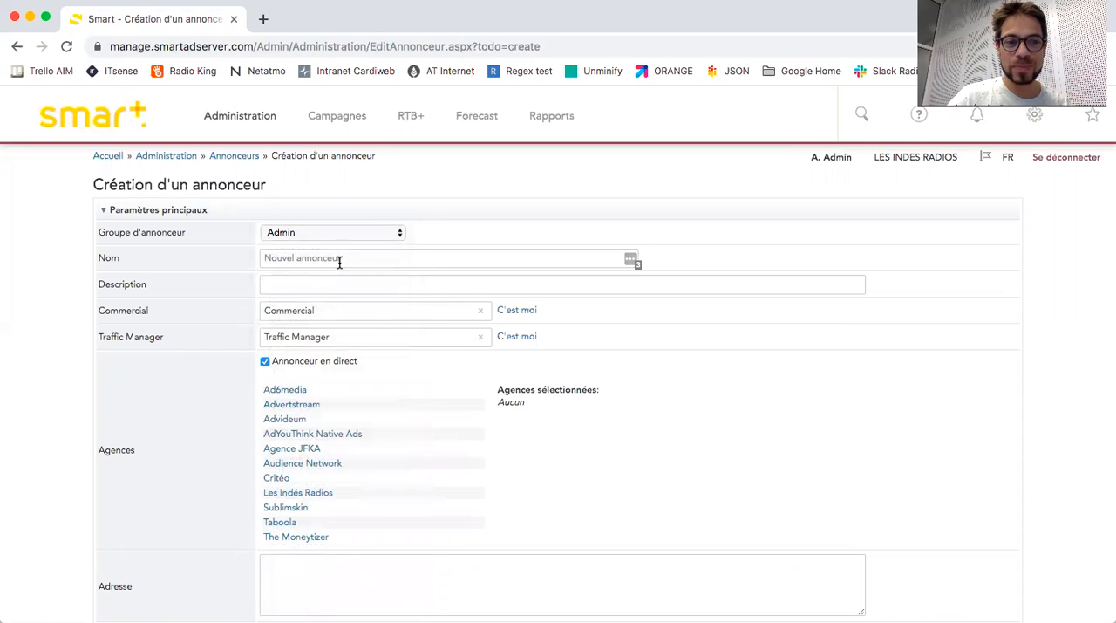
Name the new advertiser "Autopromotion - Indés Radios".
{"action": "left_click", "coordinate": [348, 255]}
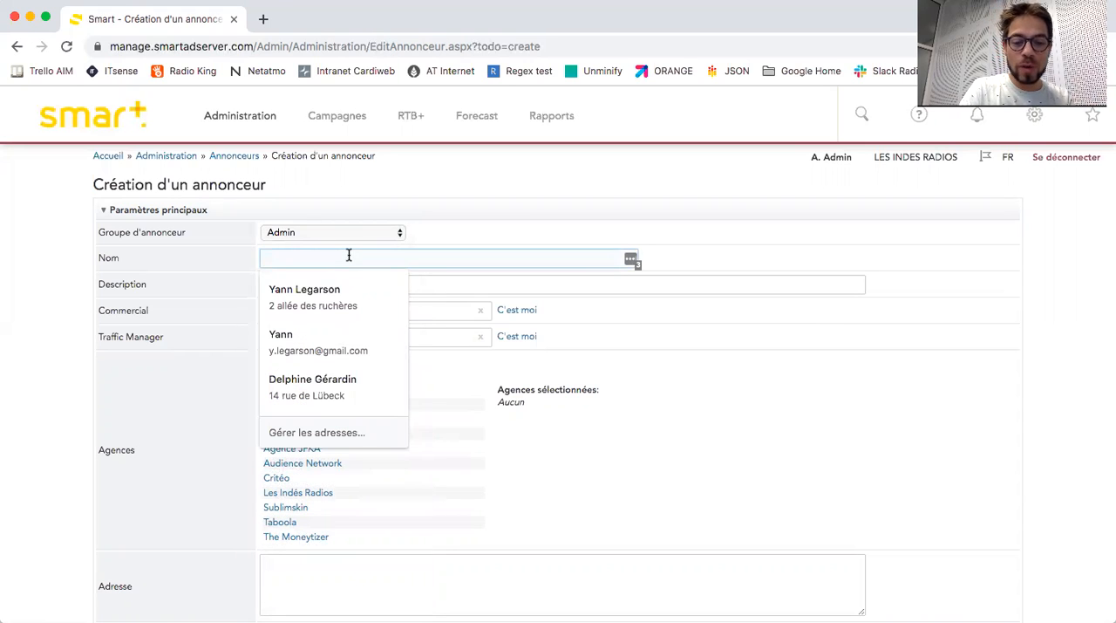
{"action": "type", "text": "Autopromoit"}
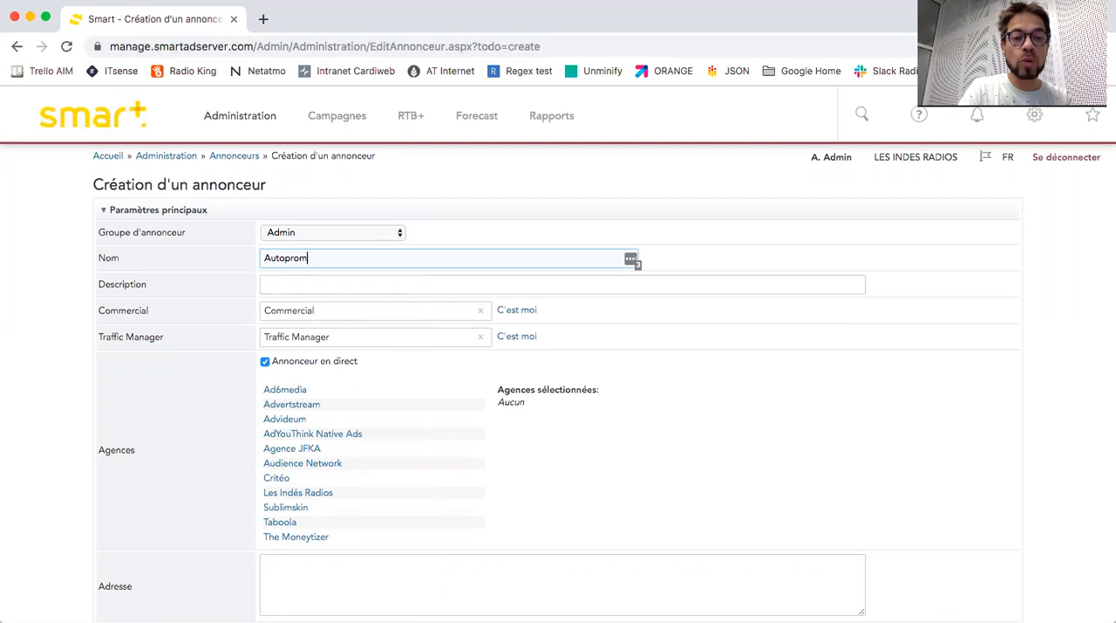
{"action": "key", "text": "BackSpace"}
{"action": "key", "text": "BackSpace"}
{"action": "type", "text": "tion - In"}
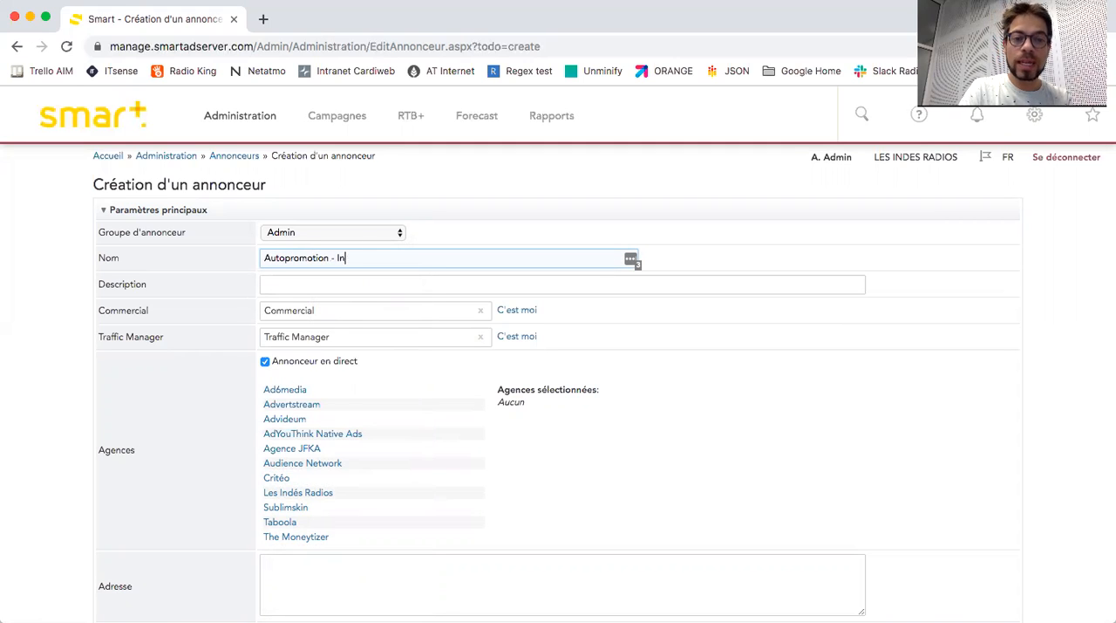
{"action": "type", "text": "dés Radios"}
{"action": "left_click", "coordinate": [649, 359]}
Save the advertiser with the "Forcer l'enregistrement" option enabled and continue to creating a campaign for it.
{"action": "scroll", "coordinate": [507, 312], "scroll_direction": "down", "scroll_amount": 2}
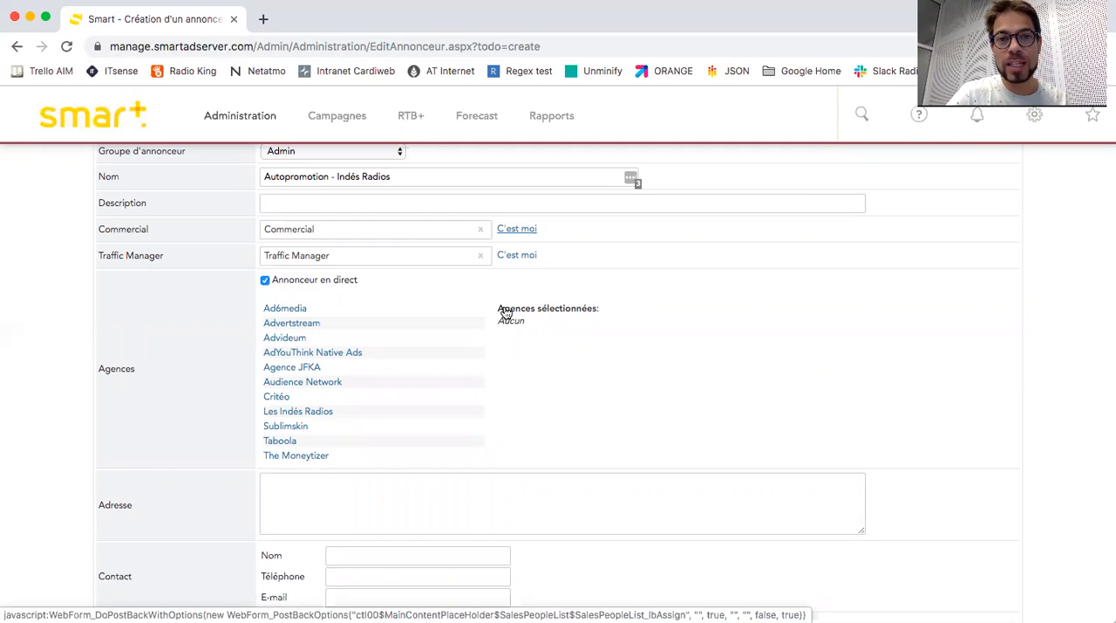
{"action": "scroll", "coordinate": [503, 306], "scroll_direction": "down", "scroll_amount": 3}
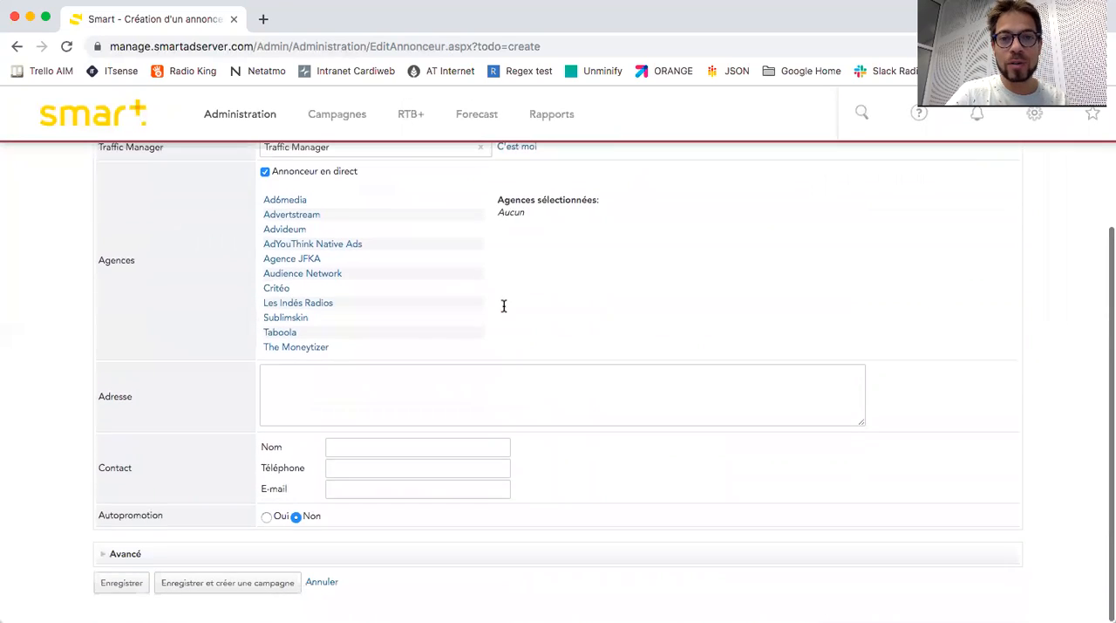
{"action": "left_click", "coordinate": [208, 599]}
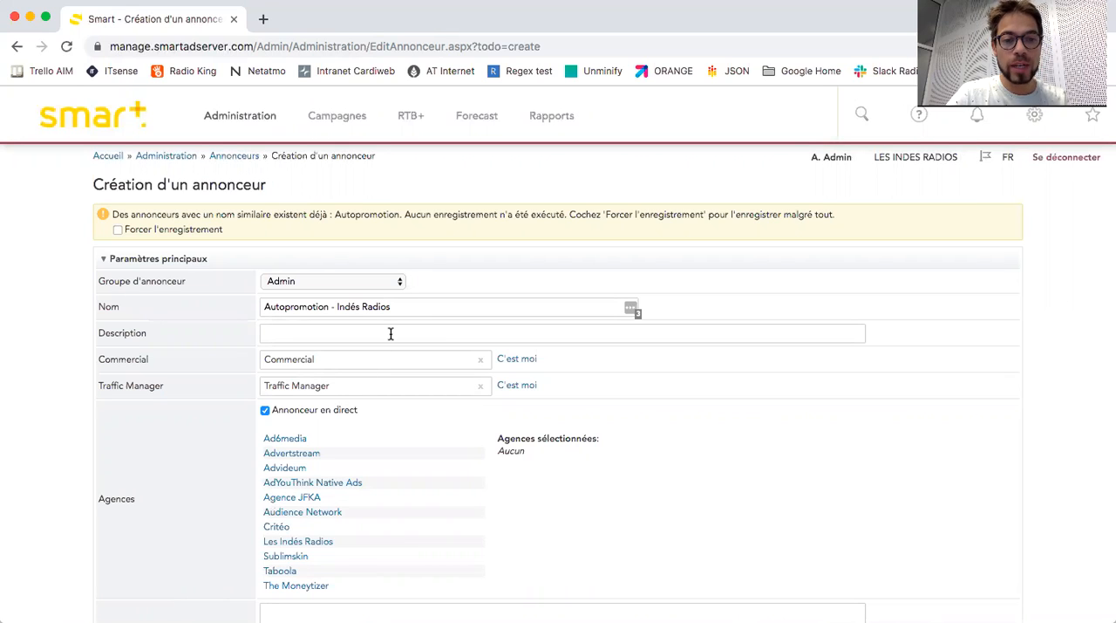
{"action": "left_click", "coordinate": [175, 231]}
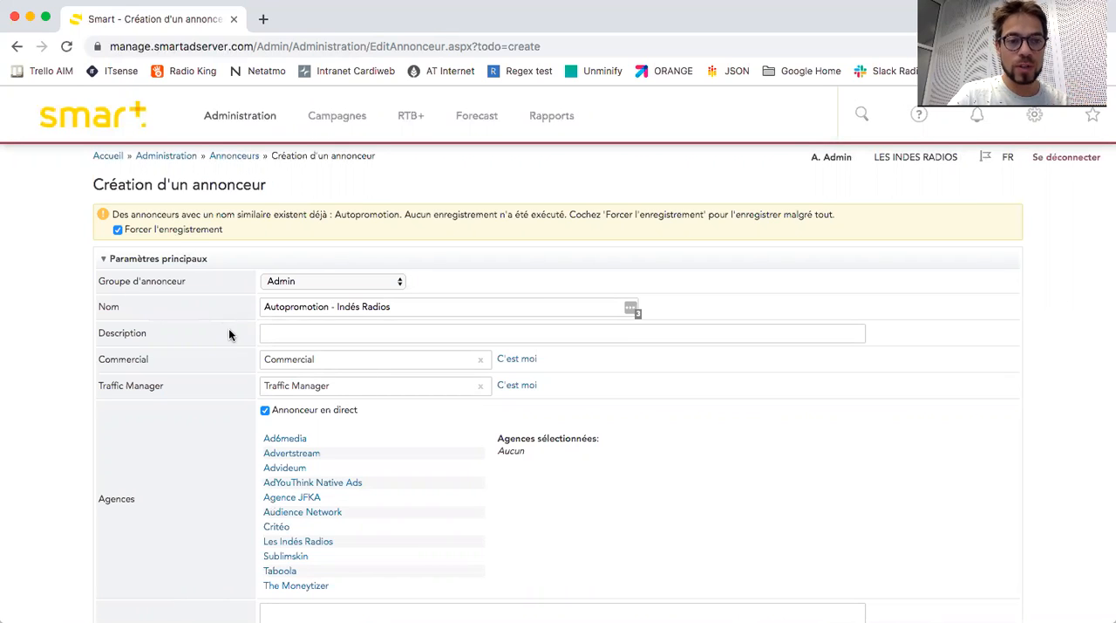
{"action": "scroll", "coordinate": [230, 331], "scroll_direction": "down", "scroll_amount": 5}
{"action": "left_click", "coordinate": [253, 589]}
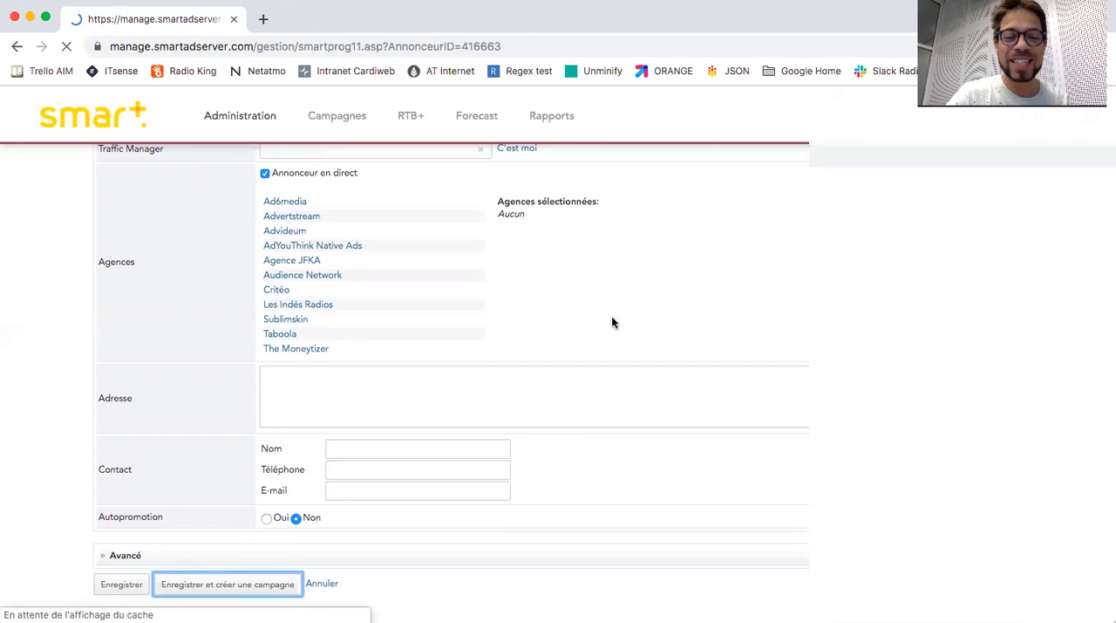
Name the new campaign "Autopromotion Le Mur du son - Interstitiel".
{"action": "left_click", "coordinate": [498, 336]}
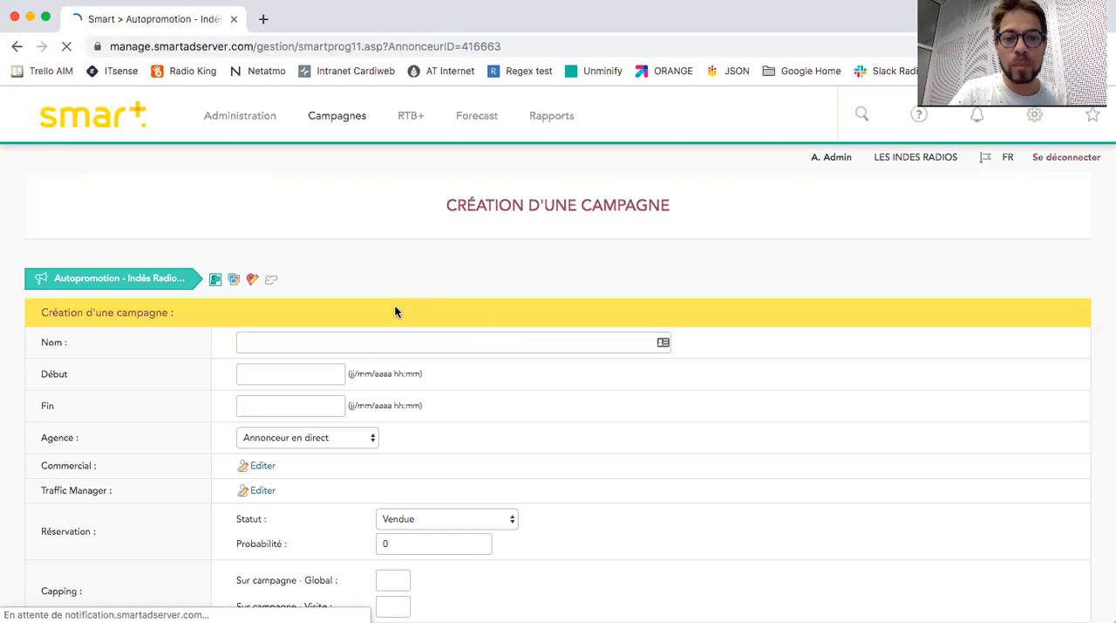
{"action": "left_click", "coordinate": [367, 343]}
{"action": "scroll", "coordinate": [366, 342], "scroll_direction": "down", "scroll_amount": 3}
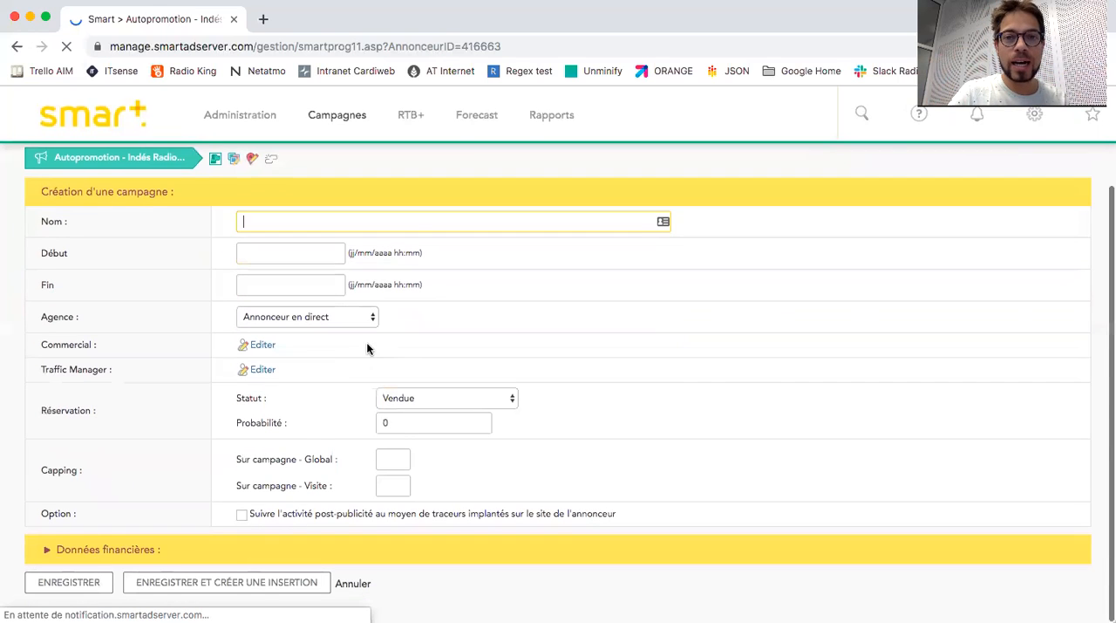
{"action": "type", "text": "Au"}
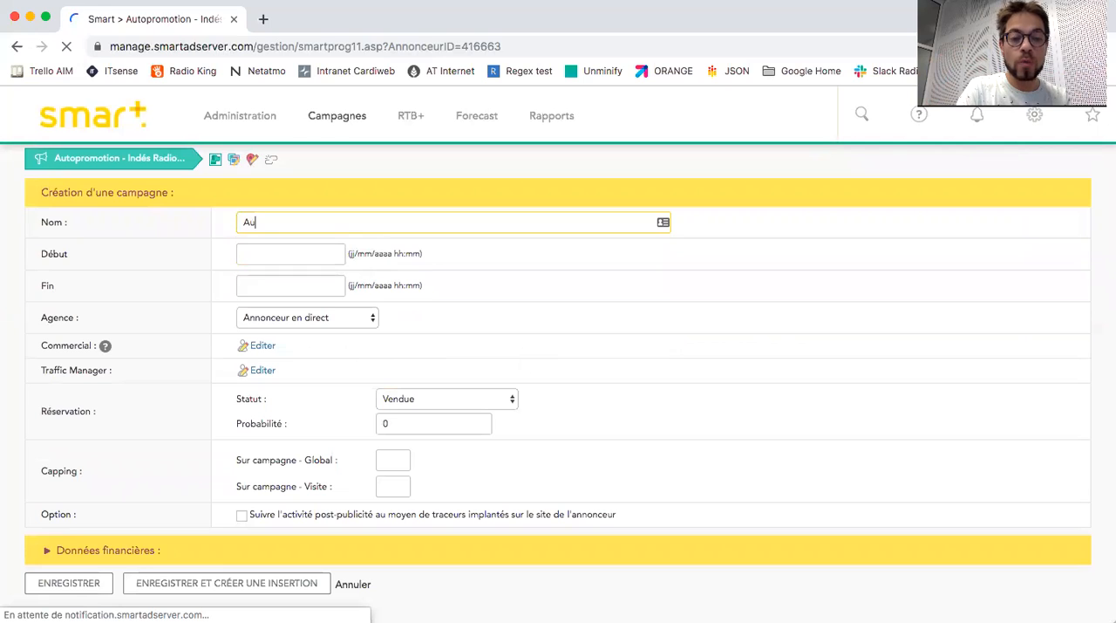
{"action": "type", "text": "topromotion"}
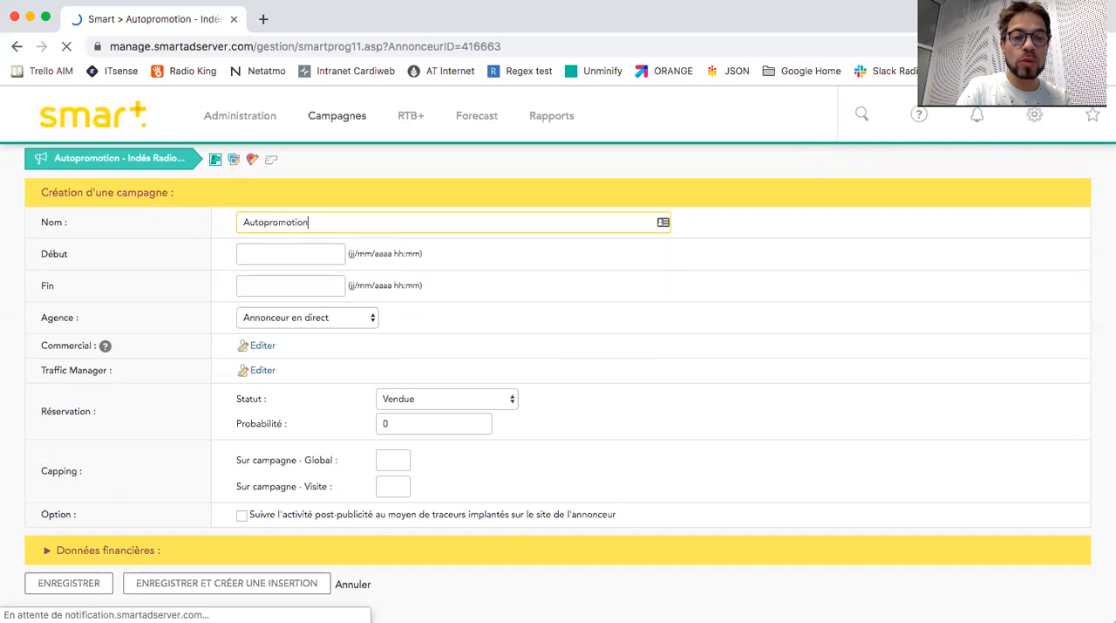
{"action": "type", "text": " Le Mur du son - Interstitiel"}
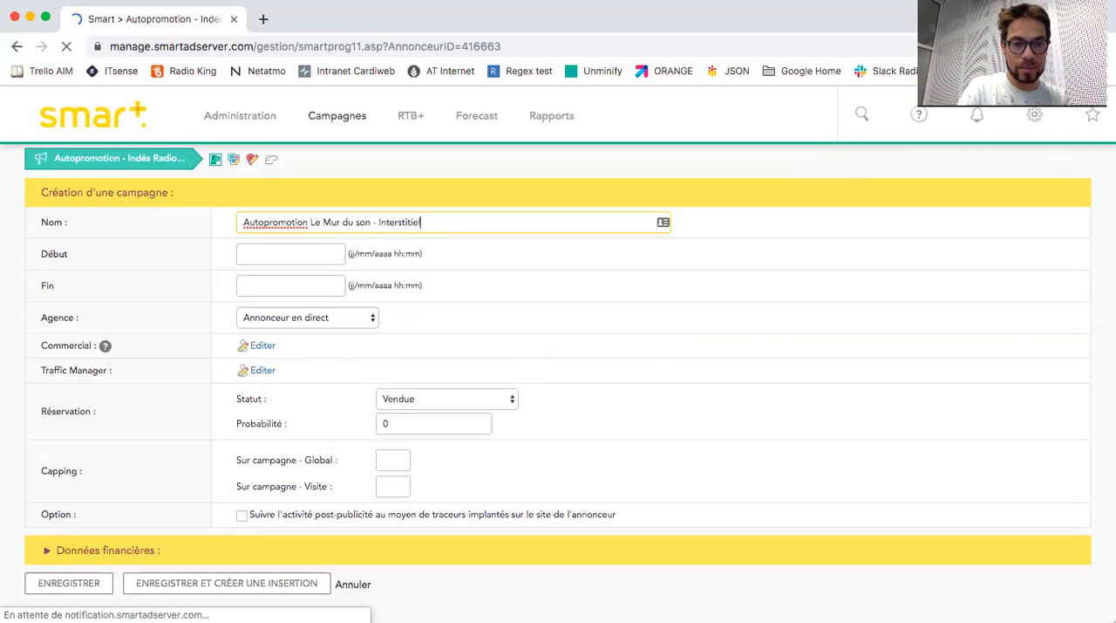
Set the campaign to run from 17/09/2019 00:00 to 30/09/2019 23:59.
{"action": "left_click", "coordinate": [335, 259]}
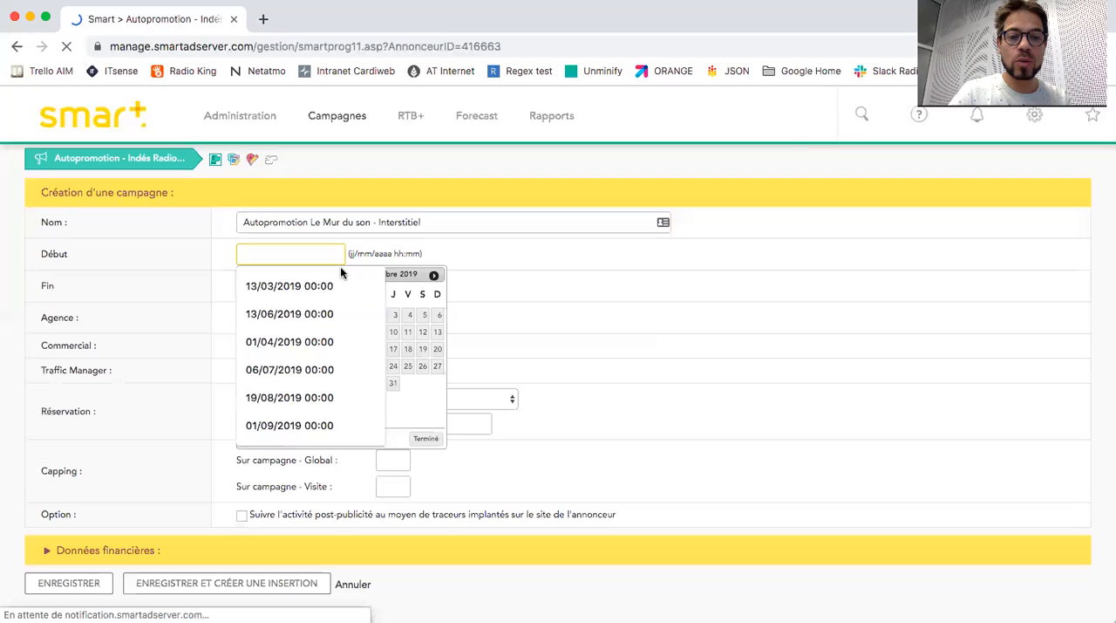
{"action": "left_click", "coordinate": [254, 354]}
{"action": "left_click", "coordinate": [324, 279]}
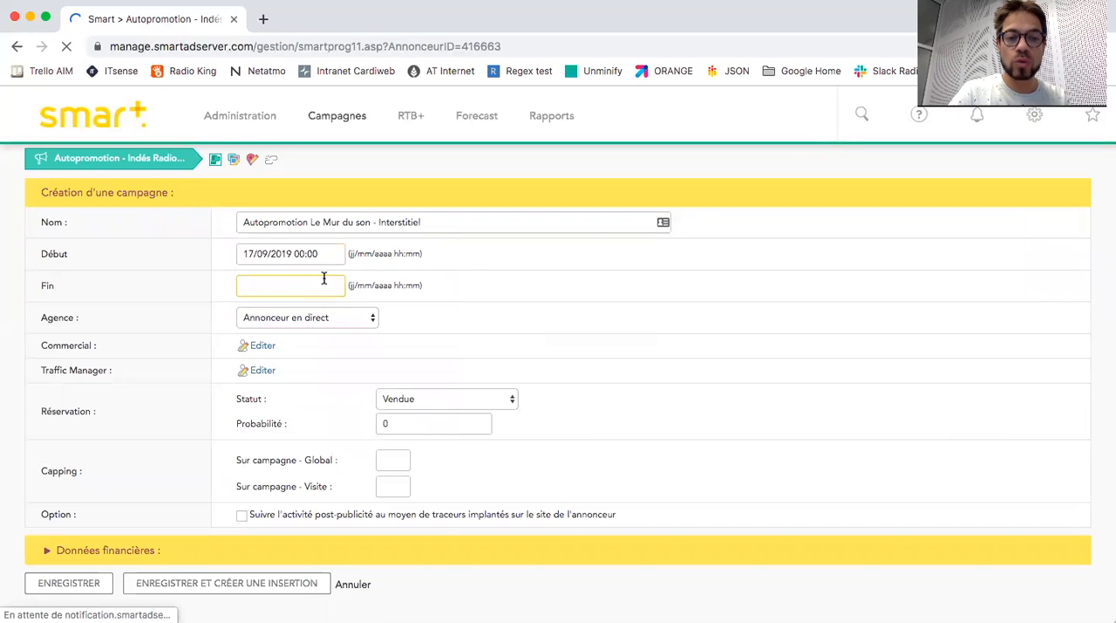
{"action": "left_click", "coordinate": [421, 320]}
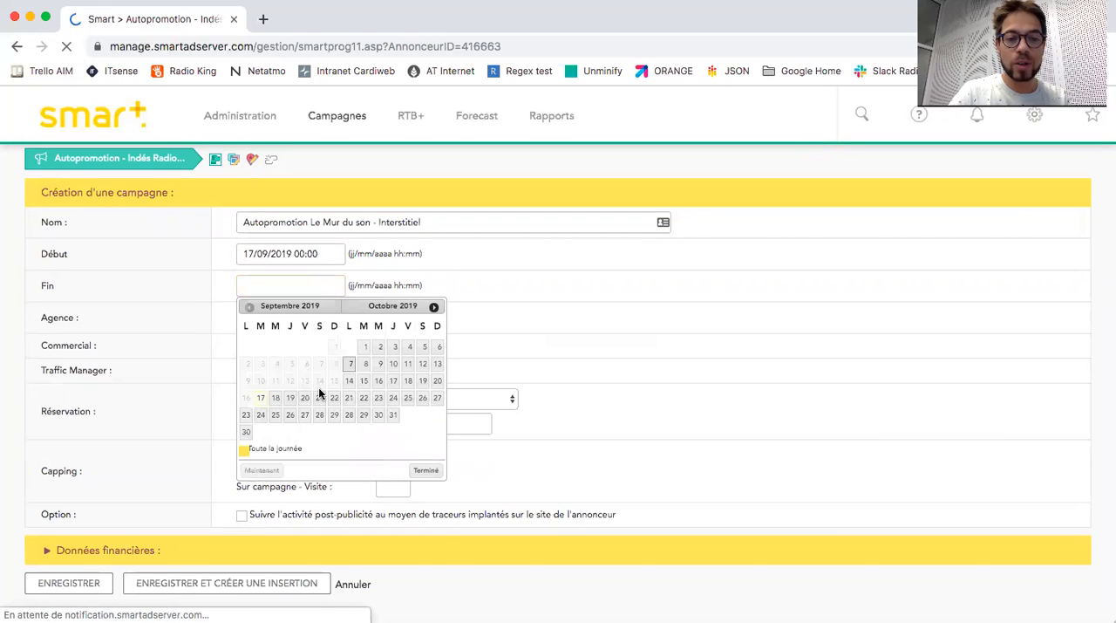
{"action": "left_click", "coordinate": [247, 432]}
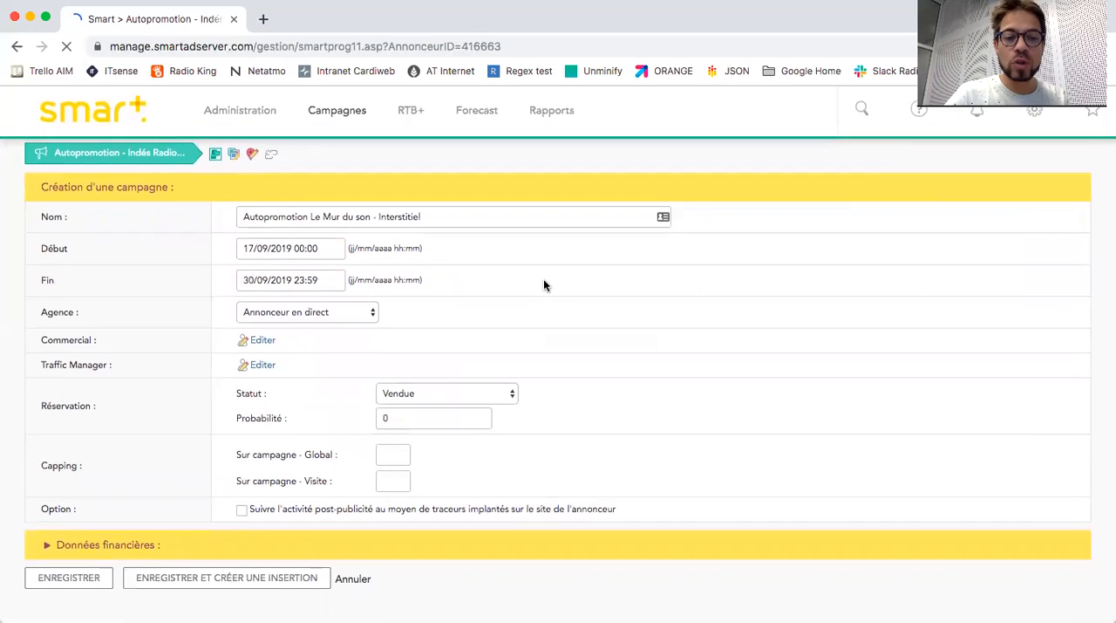
Keep the campaign's reservation status as Vendue, then save it and continue to creating an insertion.
{"action": "left_click", "coordinate": [446, 399]}
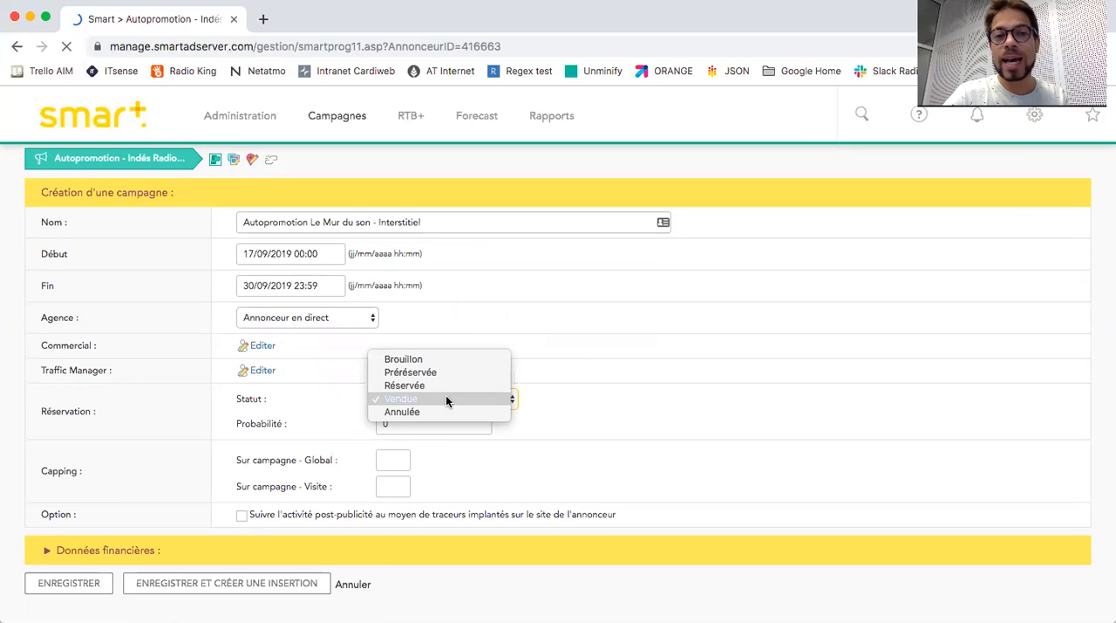
{"action": "left_click", "coordinate": [445, 399]}
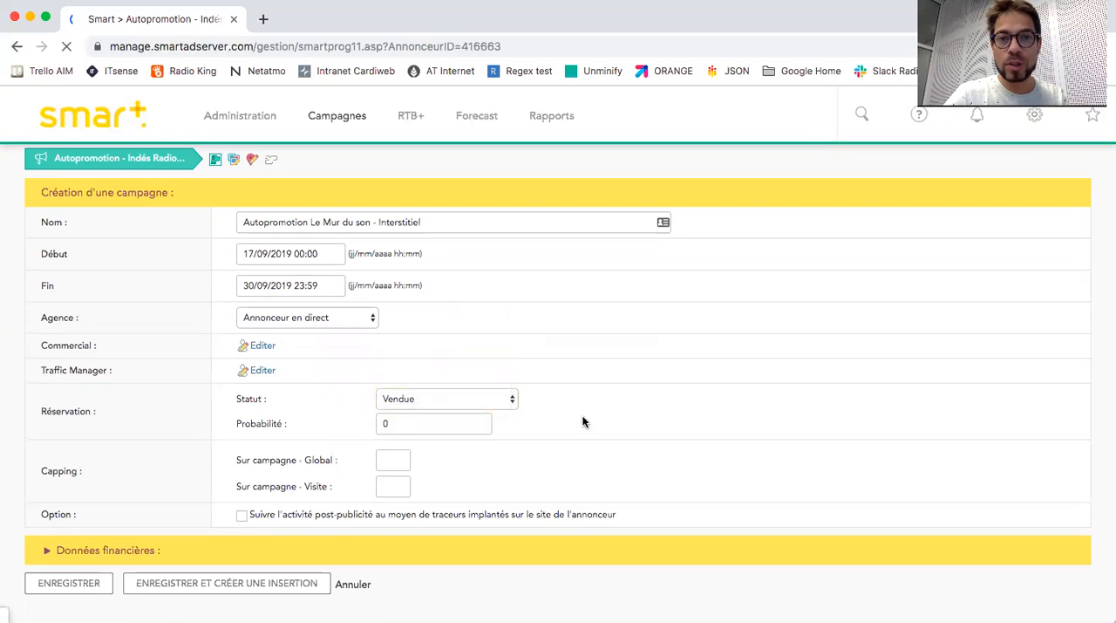
{"action": "left_click", "coordinate": [214, 583]}
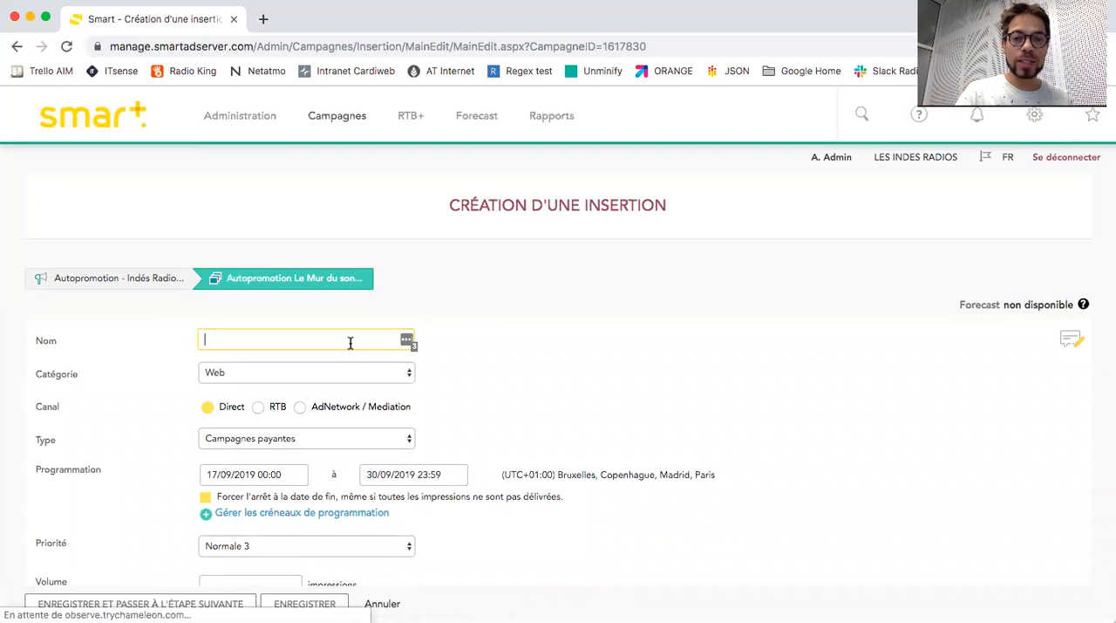
Name the insertion "Autopromotion Le mur du son - Vague 1".
{"action": "type", "text": "Autop"}
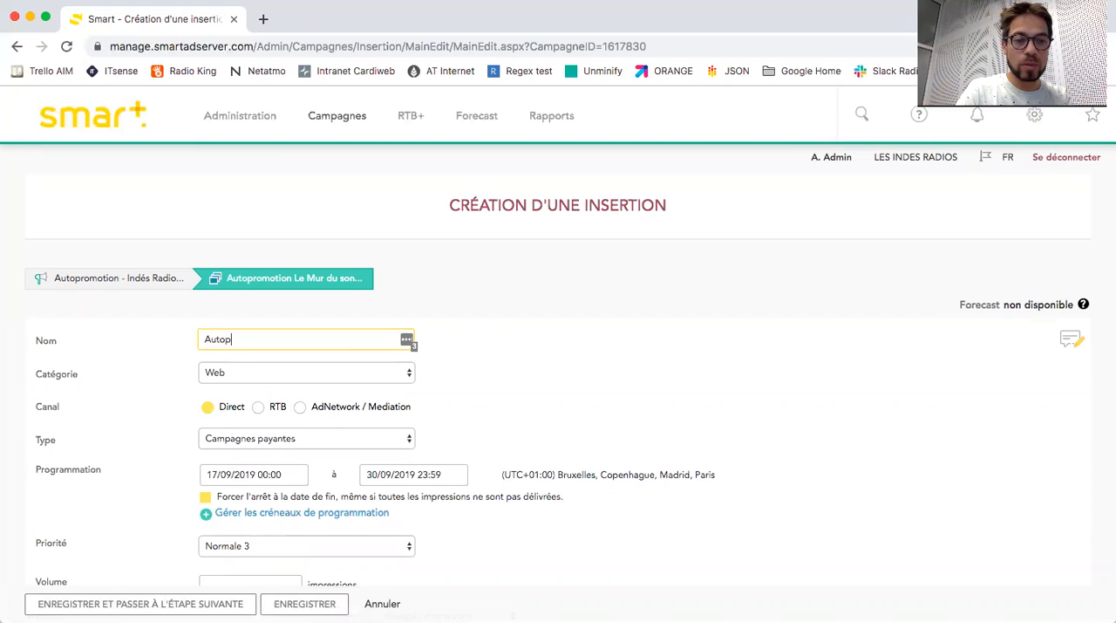
{"action": "type", "text": "romotion Le mur du son - Vague 1"}
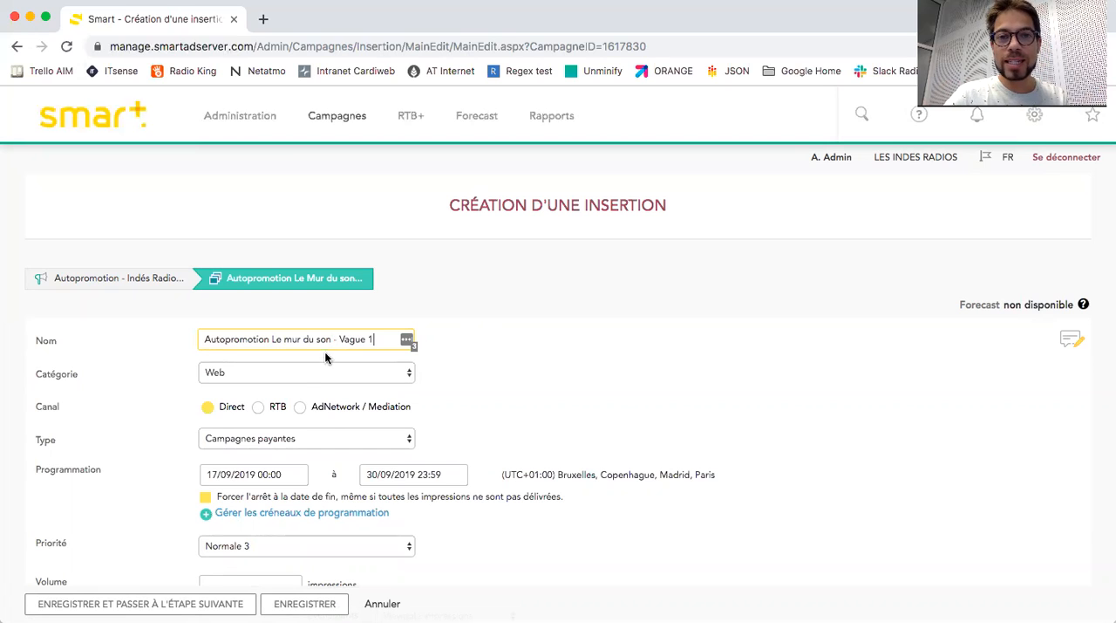
Set the insertion's category to Mobile and keep its priority at Normale 3.
{"action": "left_click", "coordinate": [302, 370]}
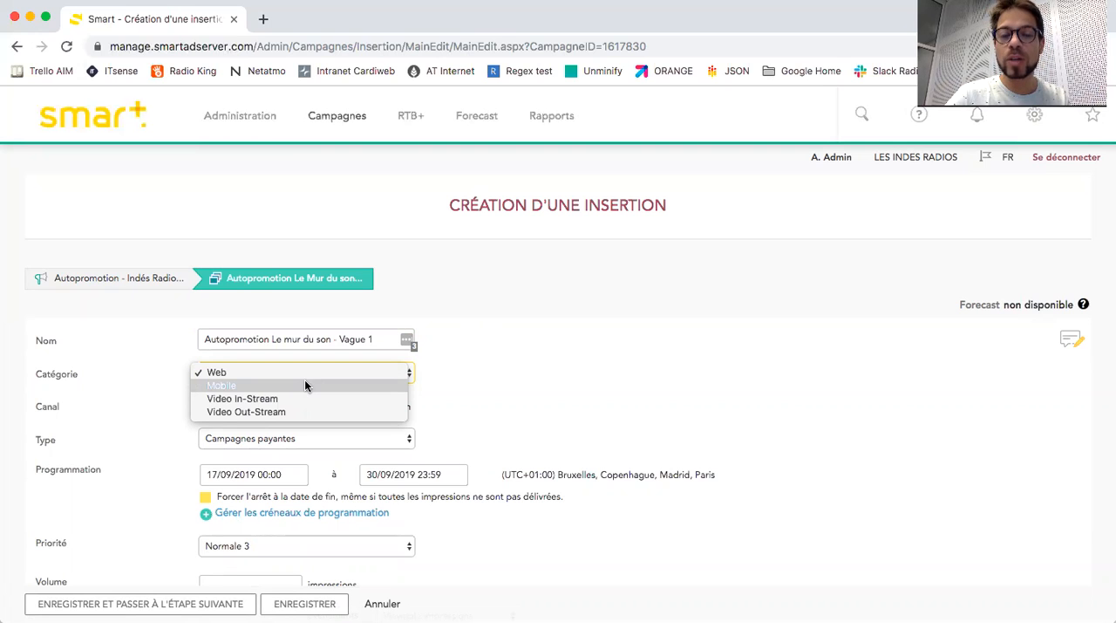
{"action": "left_click", "coordinate": [305, 382]}
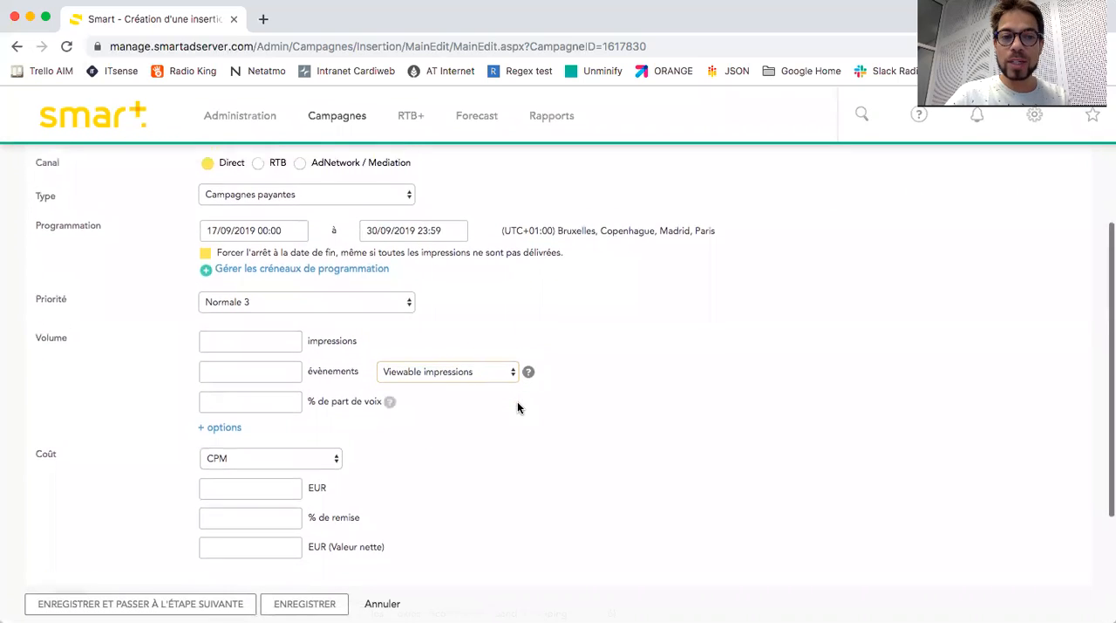
{"action": "scroll", "coordinate": [517, 408], "scroll_direction": "down", "scroll_amount": 3}
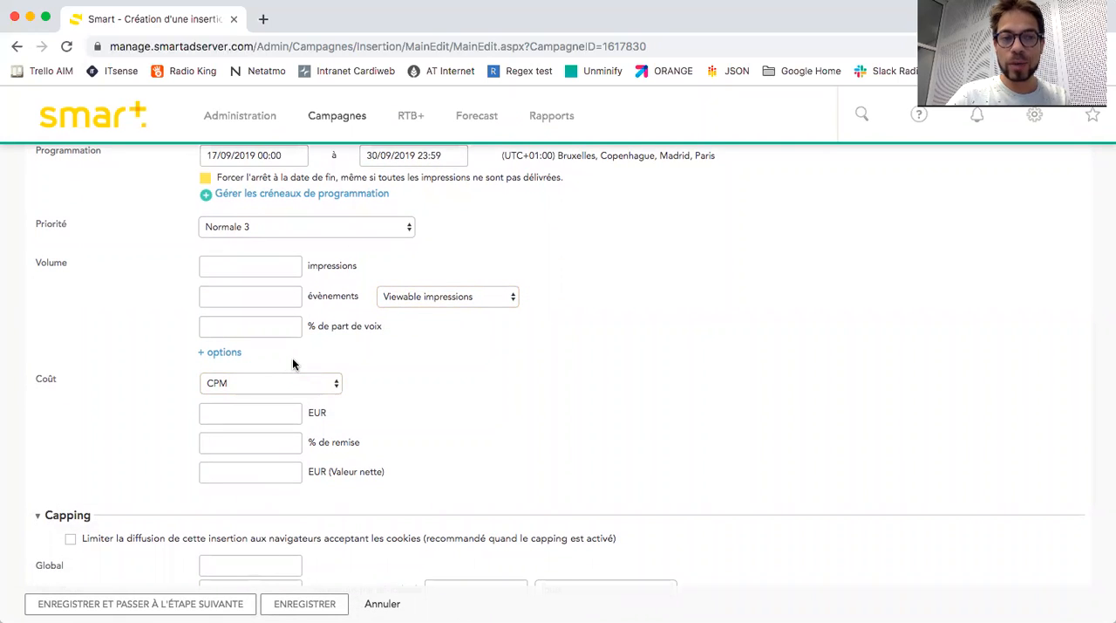
{"action": "left_click", "coordinate": [279, 228]}
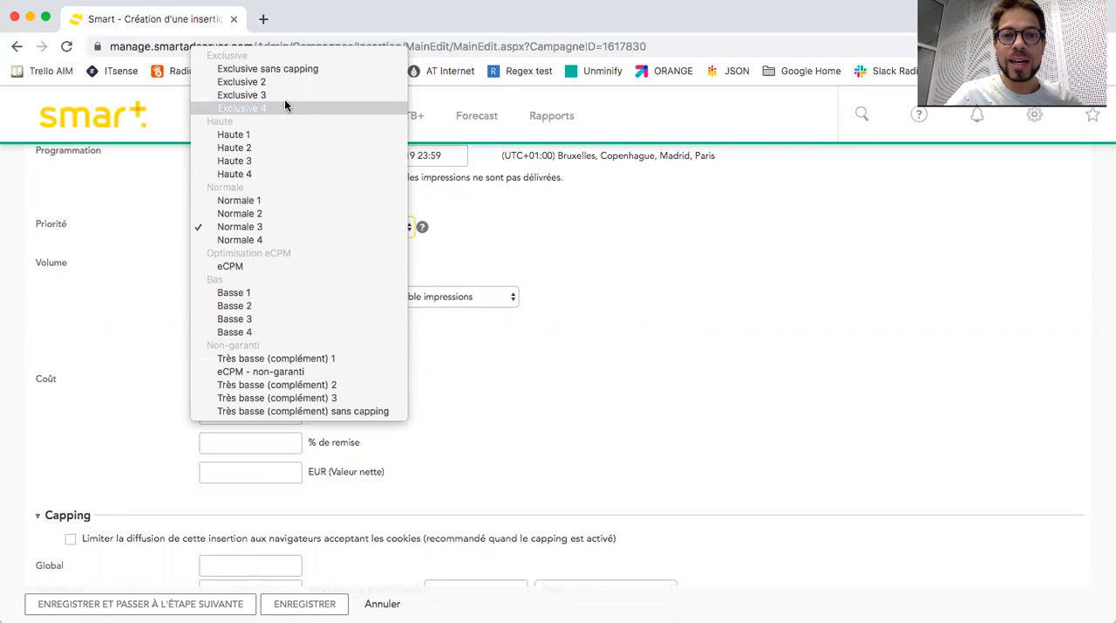
{"action": "left_click", "coordinate": [288, 227]}
{"action": "left_click", "coordinate": [280, 259]}
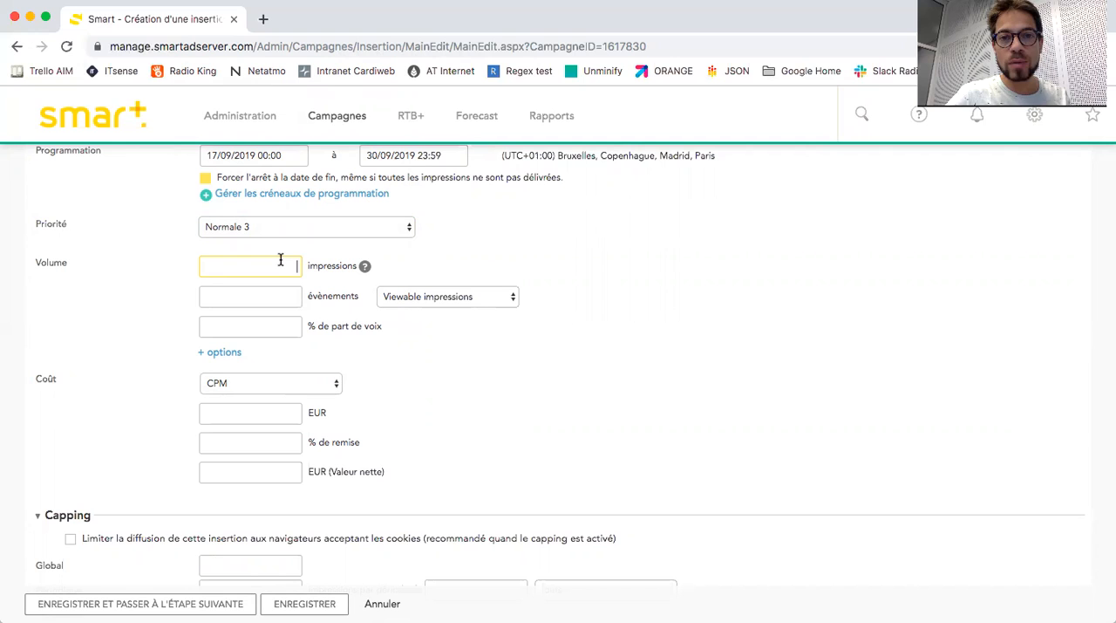
{"action": "type", "text": "50000"}
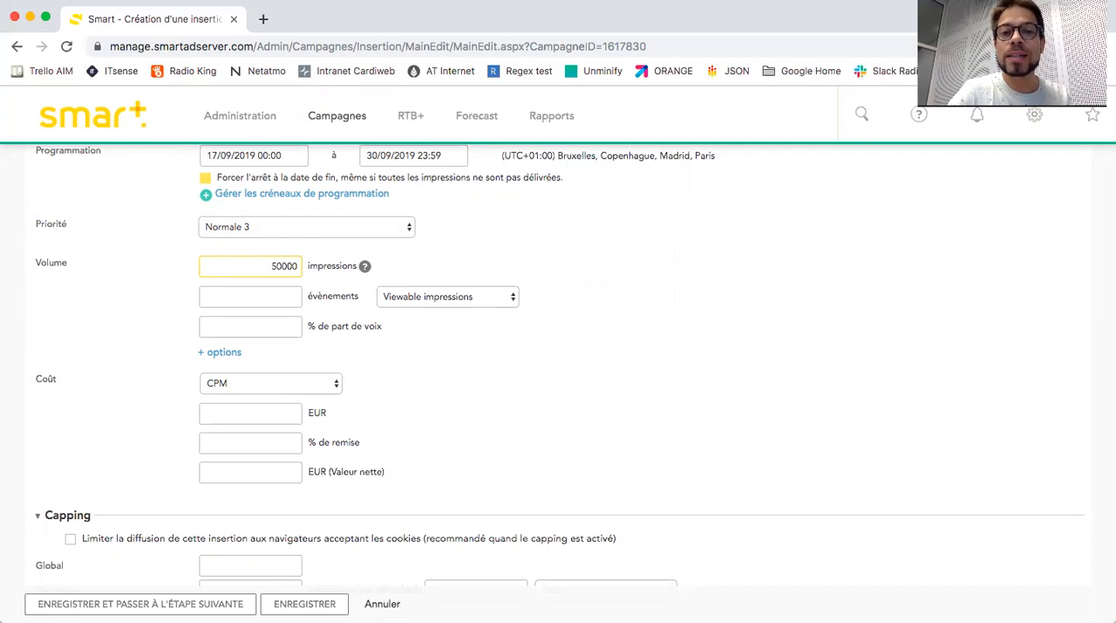
{"action": "key", "text": "BackSpace"}
{"action": "key", "text": "BackSpace"}
{"action": "key", "text": "BackSpace"}
{"action": "key", "text": "BackSpace"}
{"action": "key", "text": "BackSpace"}
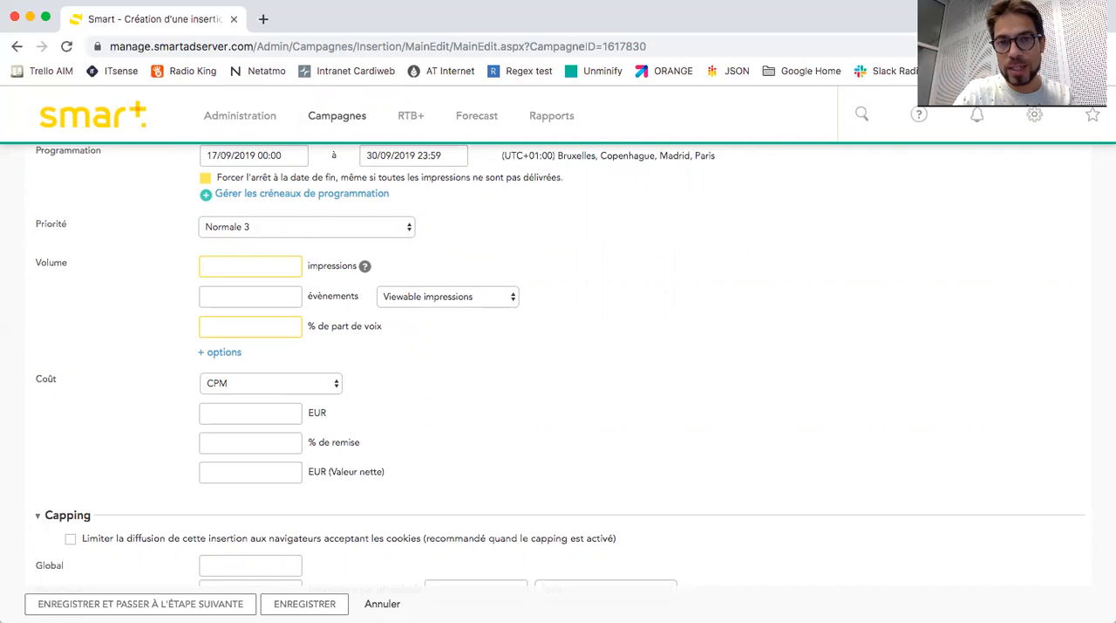
Set the insertion's volume to a 100% share of voice.
{"action": "type", "text": "100"}
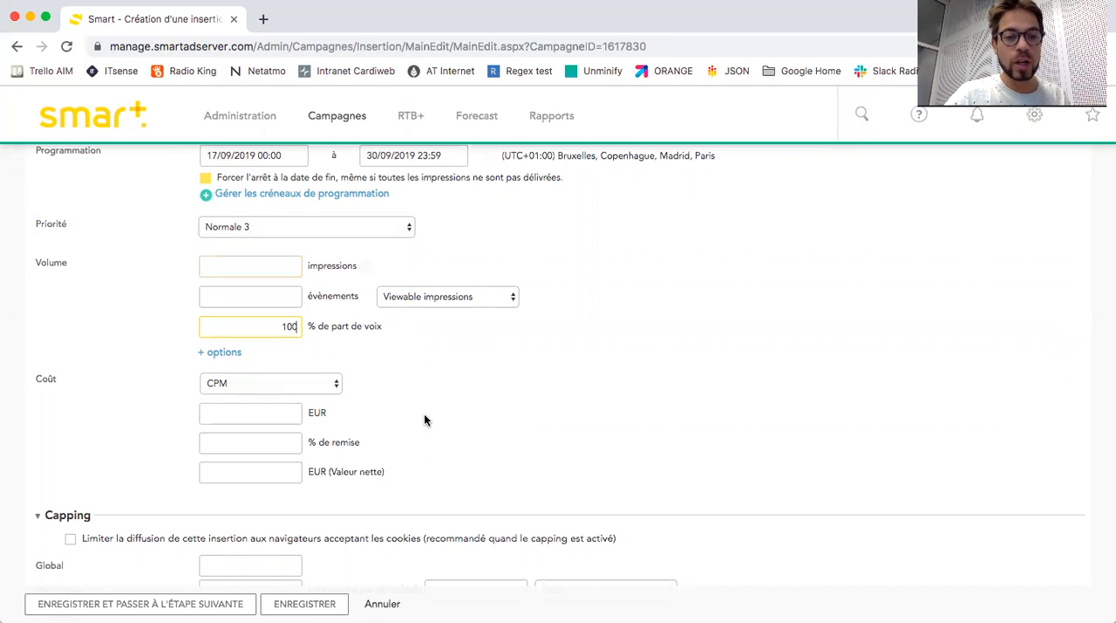
{"action": "scroll", "coordinate": [424, 419], "scroll_direction": "down", "scroll_amount": 2}
{"action": "scroll", "coordinate": [353, 353], "scroll_direction": "down", "scroll_amount": 1}
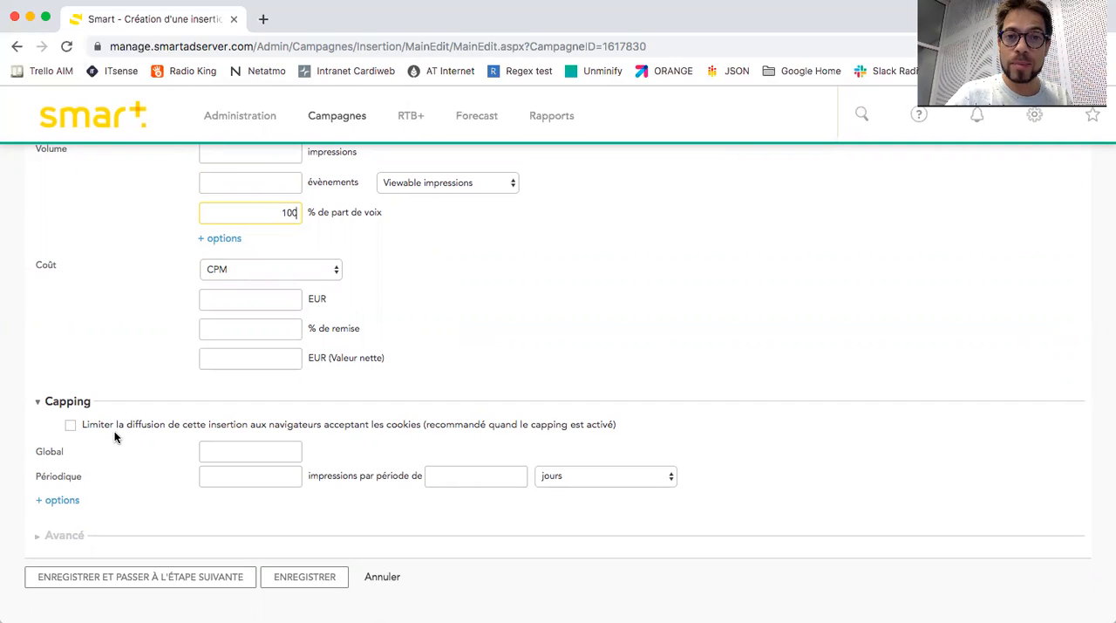
Cap the insertion at 1 impression per period of 1 day (jours), and save it to continue to the placement stage.
{"action": "left_click", "coordinate": [238, 478]}
{"action": "type", "text": "1"}
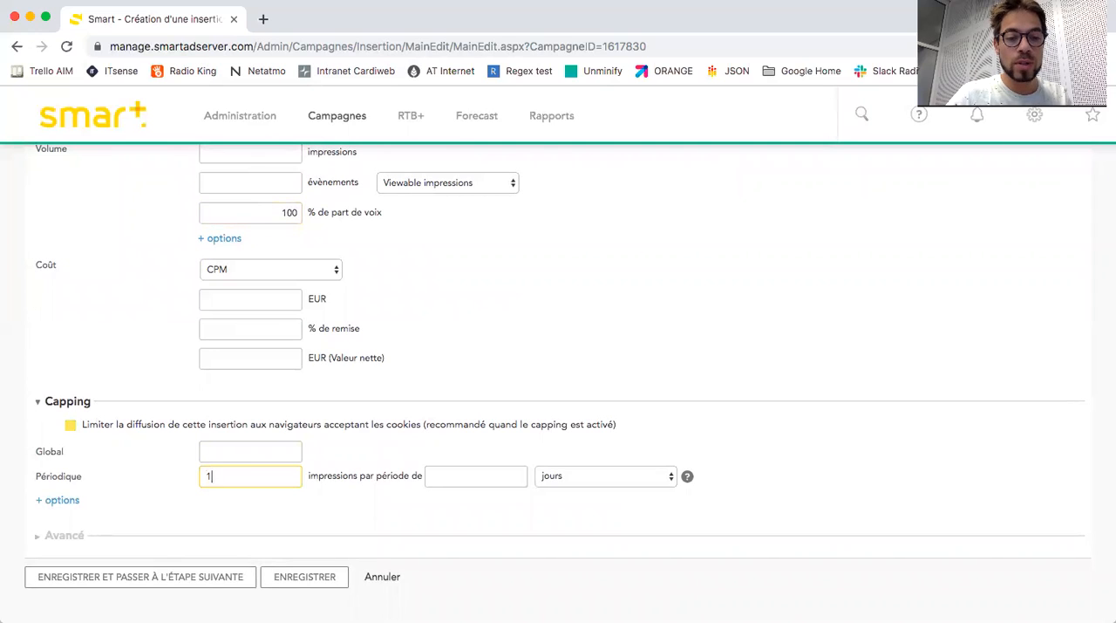
{"action": "left_click", "coordinate": [473, 475]}
{"action": "type", "text": "1"}
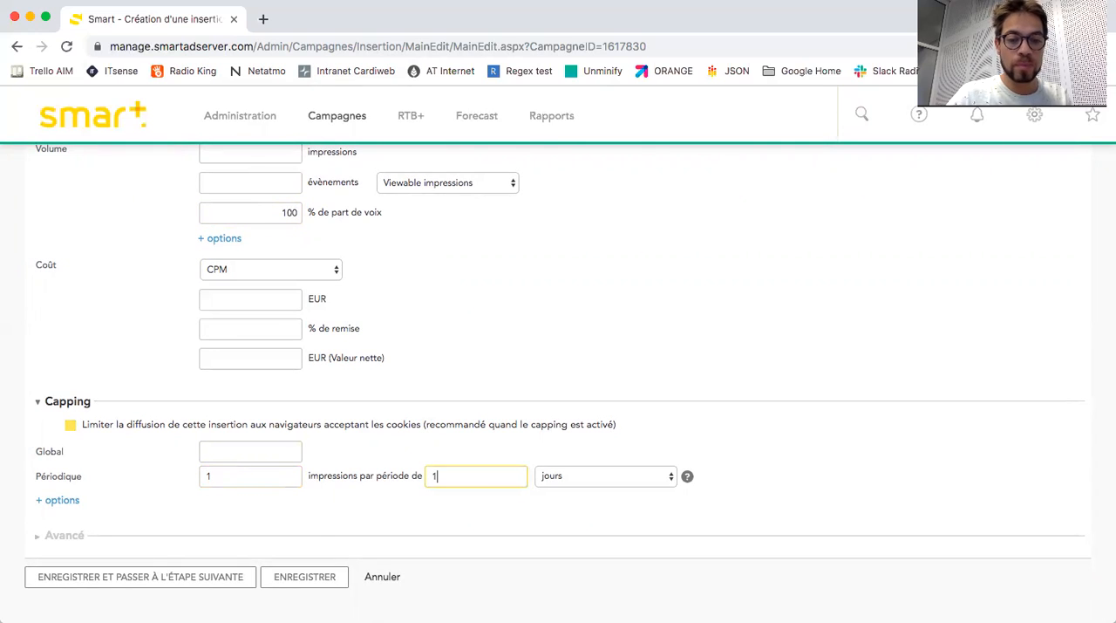
{"action": "left_click", "coordinate": [750, 396]}
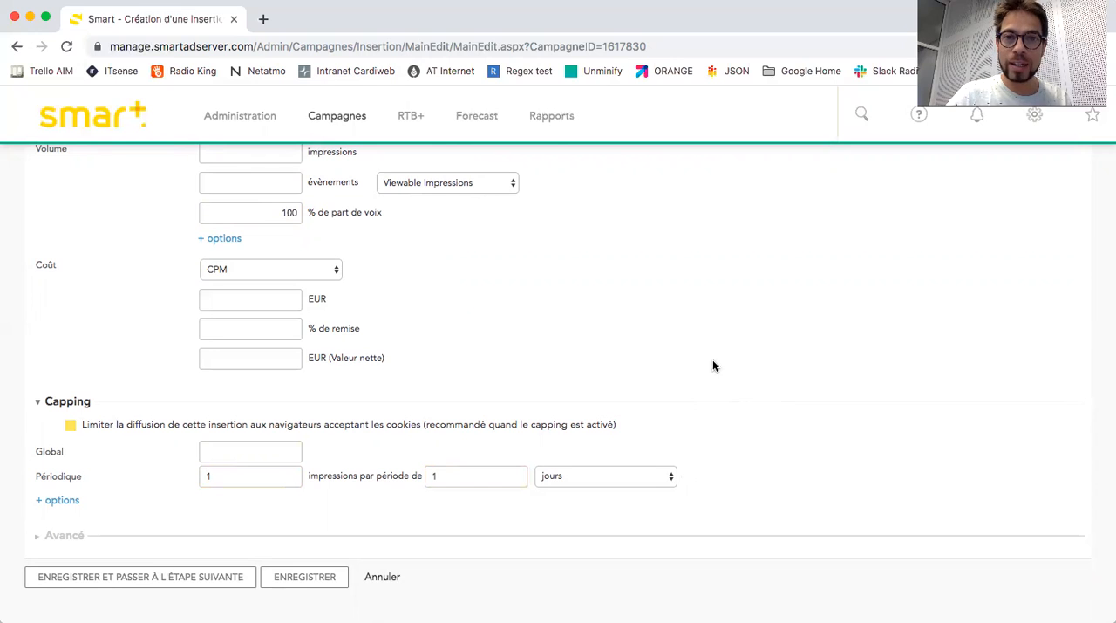
{"action": "left_click", "coordinate": [211, 583]}
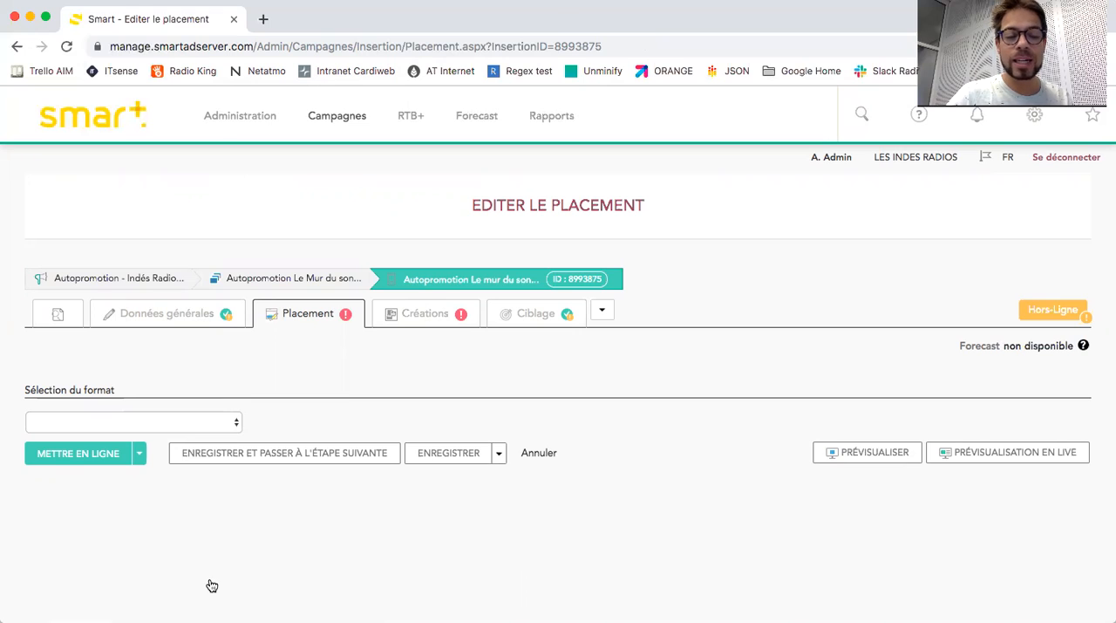
Set the placement format to "Appli interstitiel (format Indes)" and expand the list of available sites.
{"action": "left_click", "coordinate": [157, 418]}
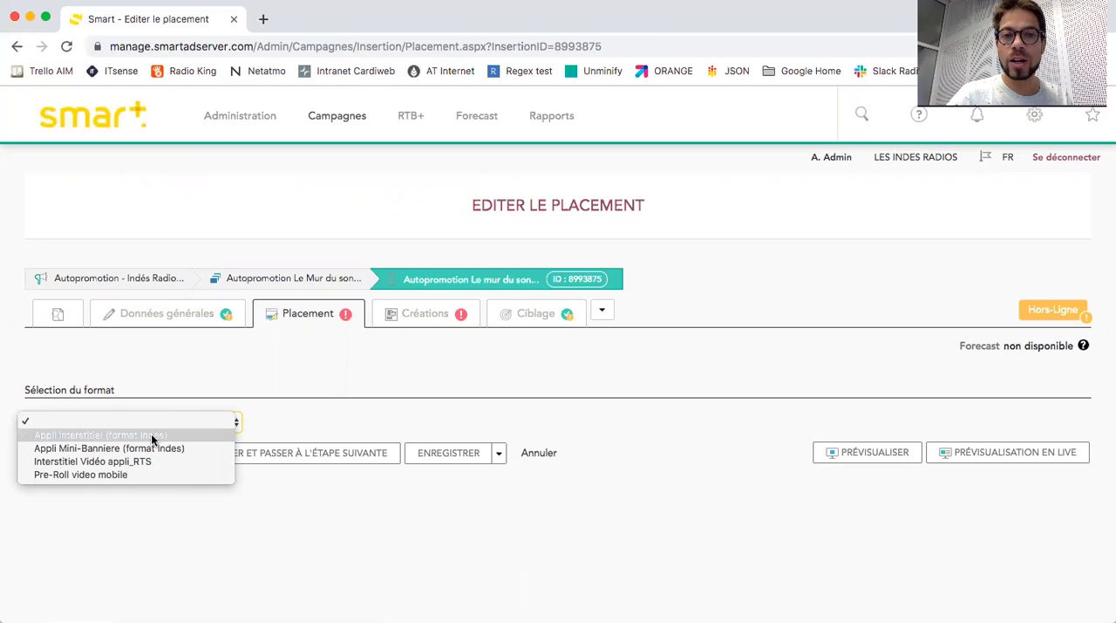
{"action": "left_click", "coordinate": [151, 434]}
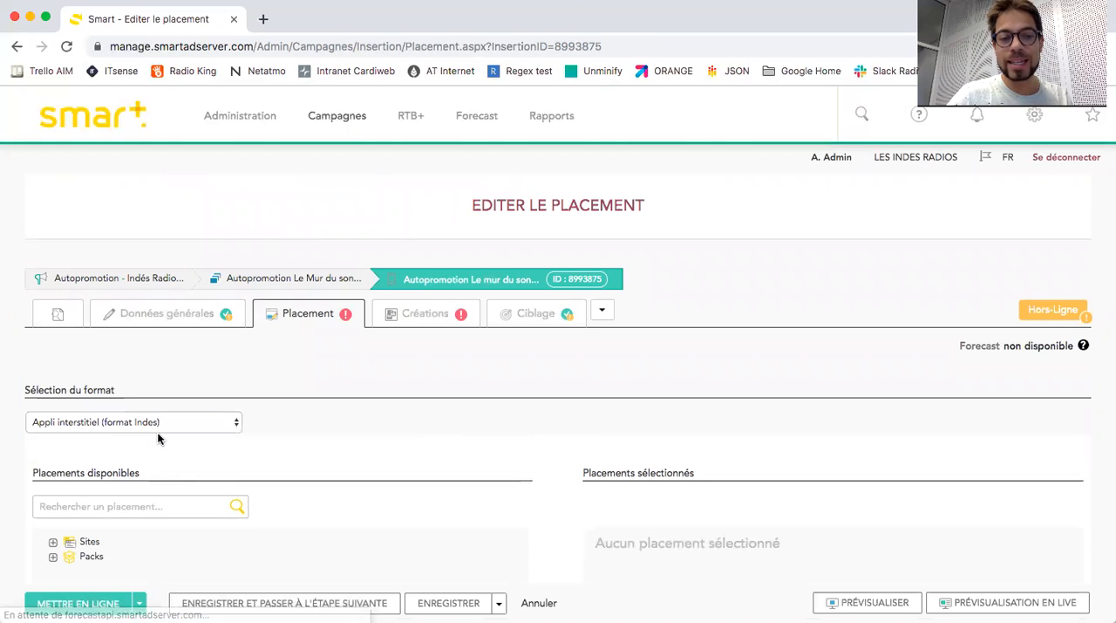
{"action": "scroll", "coordinate": [340, 430], "scroll_direction": "down", "scroll_amount": 2}
{"action": "scroll", "coordinate": [340, 431], "scroll_direction": "down", "scroll_amount": 7}
{"action": "scroll", "coordinate": [340, 431], "scroll_direction": "up", "scroll_amount": 2}
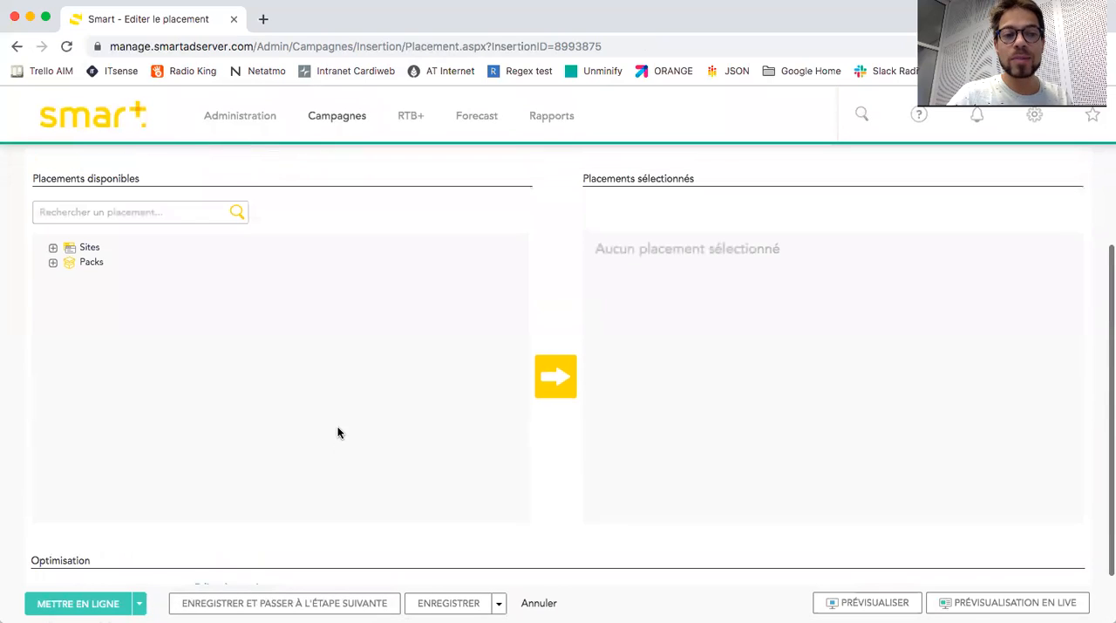
{"action": "left_click", "coordinate": [54, 250]}
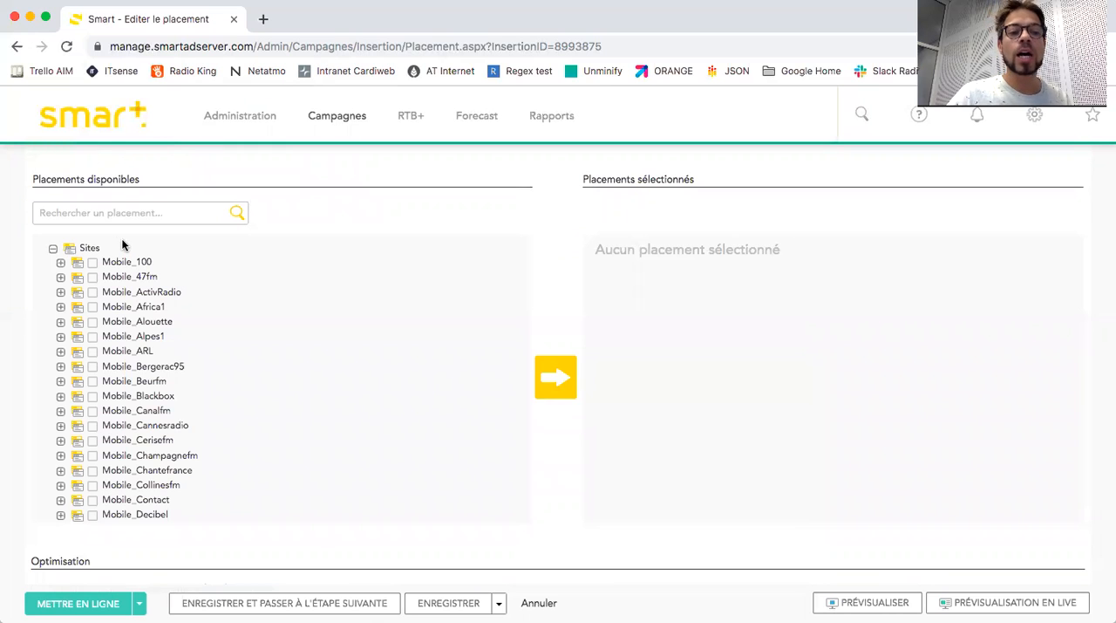
{"action": "scroll", "coordinate": [144, 319], "scroll_direction": "down", "scroll_amount": 2}
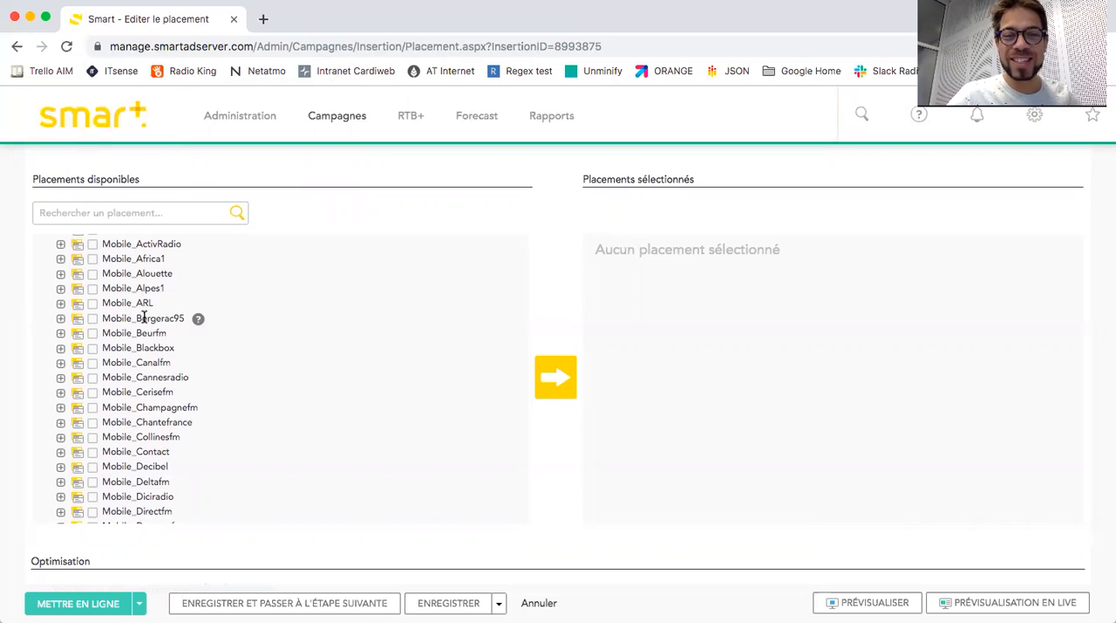
Search the available placements for "hit" and add the Mobile_Hitwest site to the selected placements.
{"action": "left_click", "coordinate": [144, 211]}
{"action": "type", "text": "hit west"}
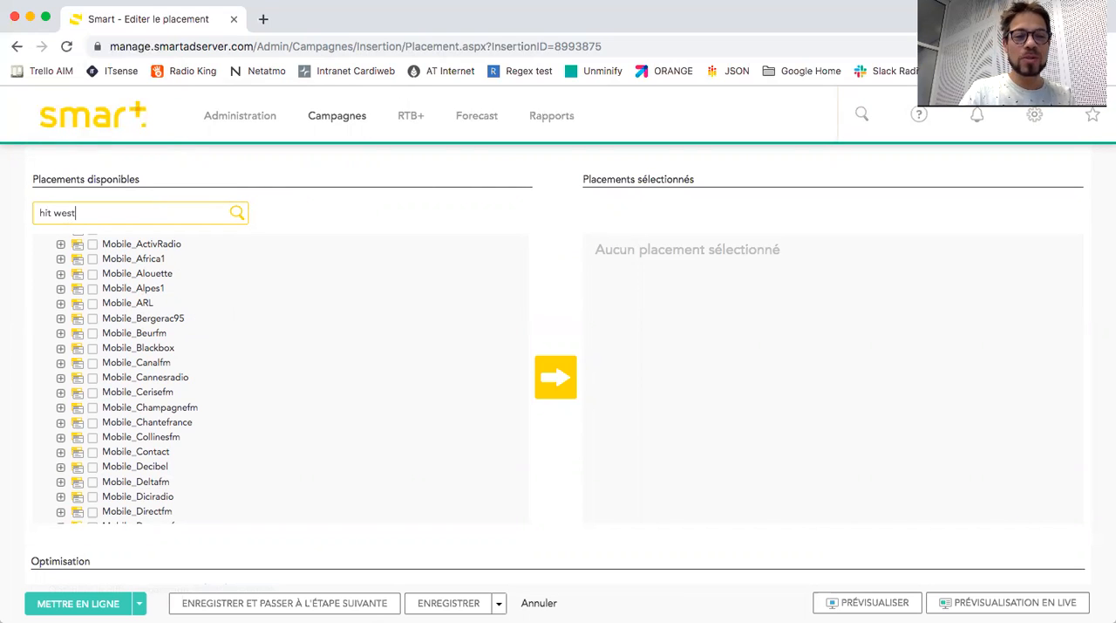
{"action": "key", "text": "BackSpace"}
{"action": "key", "text": "BackSpace"}
{"action": "key", "text": "BackSpace"}
{"action": "key", "text": "BackSpace"}
{"action": "key", "text": "BackSpace"}
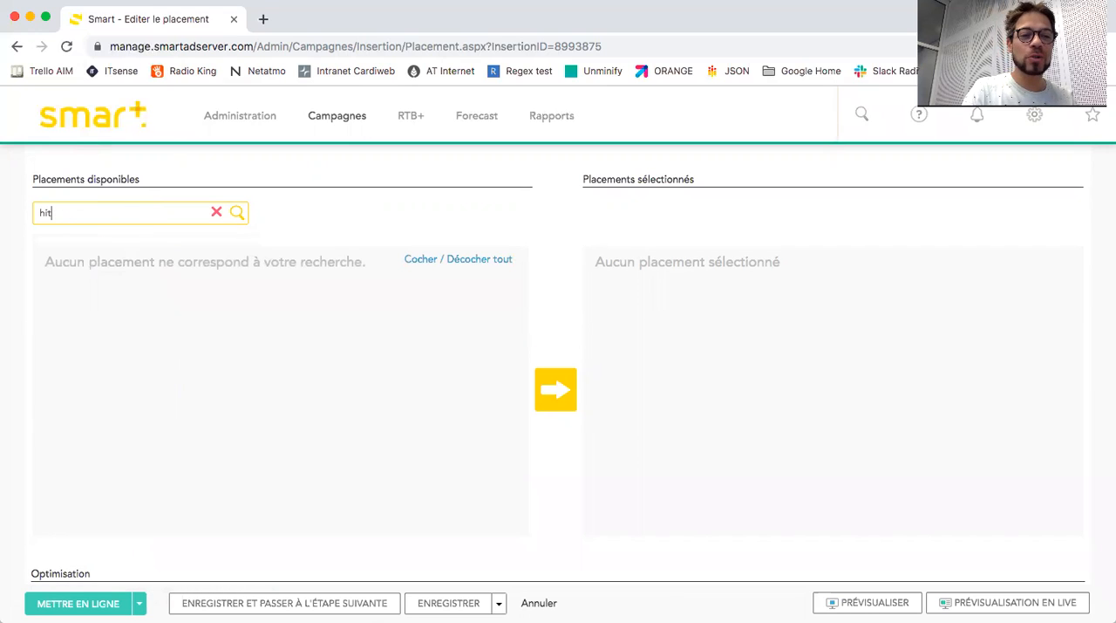
{"action": "left_click", "coordinate": [92, 275]}
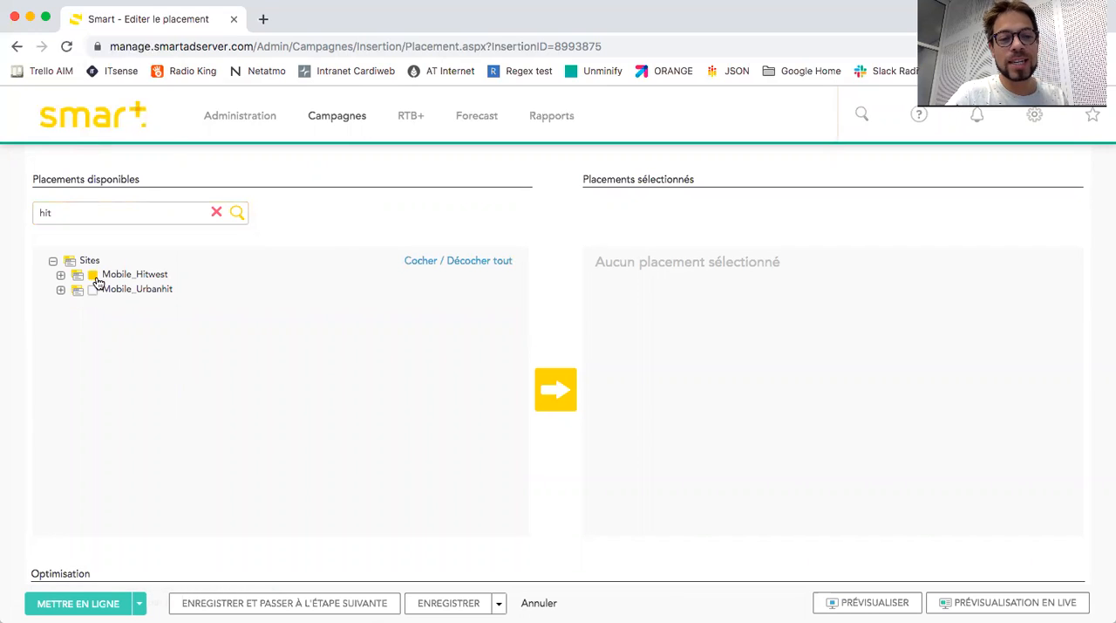
{"action": "left_click", "coordinate": [558, 410]}
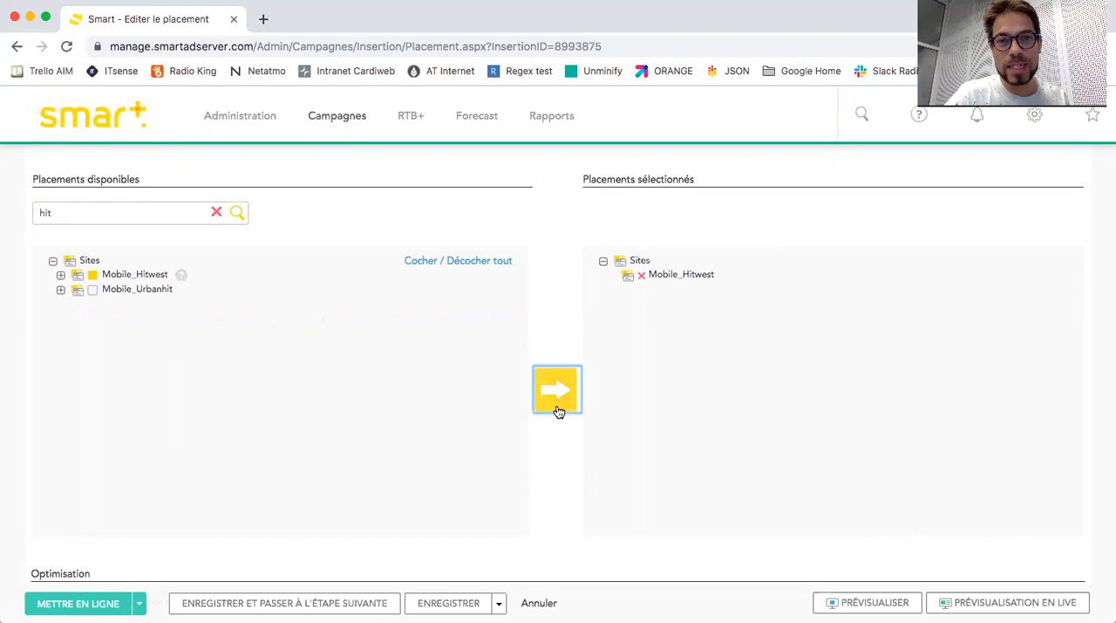
Remove Mobile_Hitwest from the selected placements, add it back, and save the placement to continue to the creatives.
{"action": "left_click", "coordinate": [641, 274]}
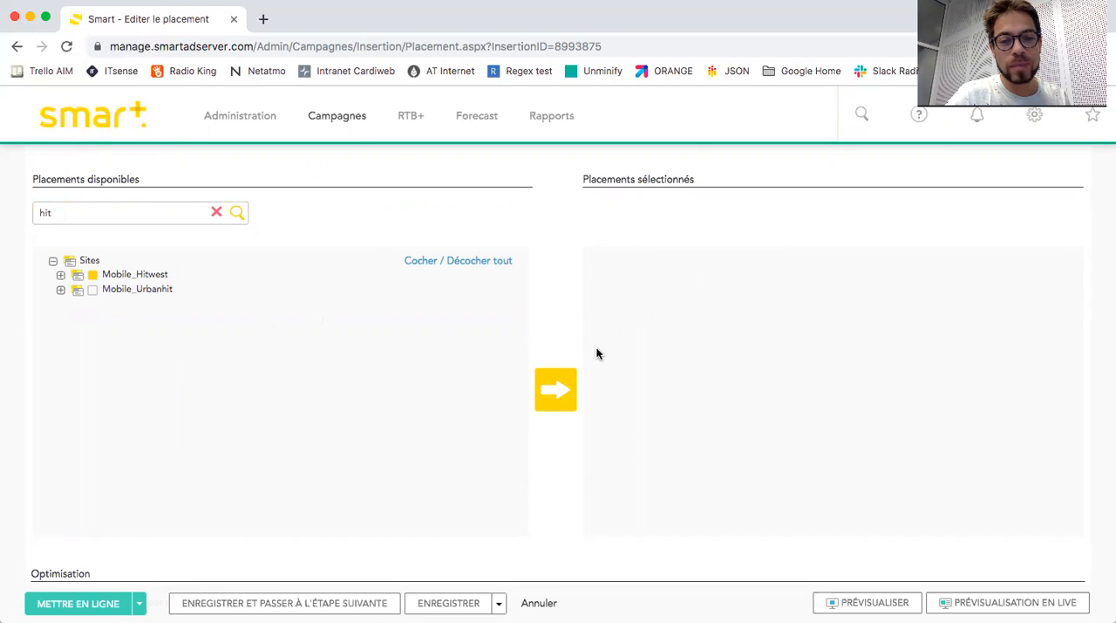
{"action": "left_click", "coordinate": [558, 392]}
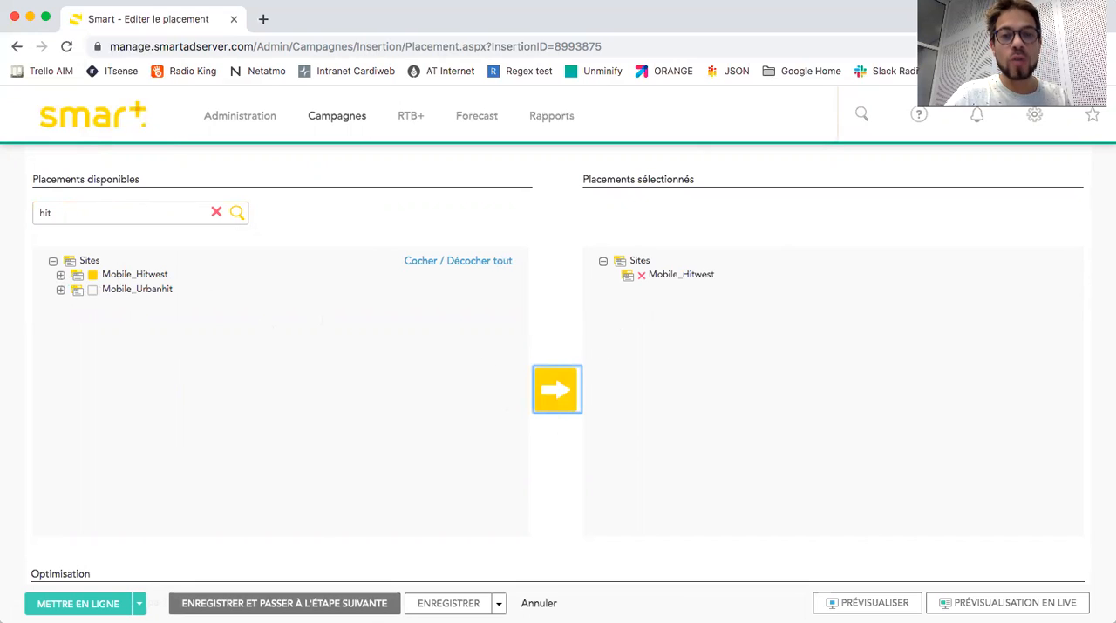
{"action": "left_click", "coordinate": [285, 603]}
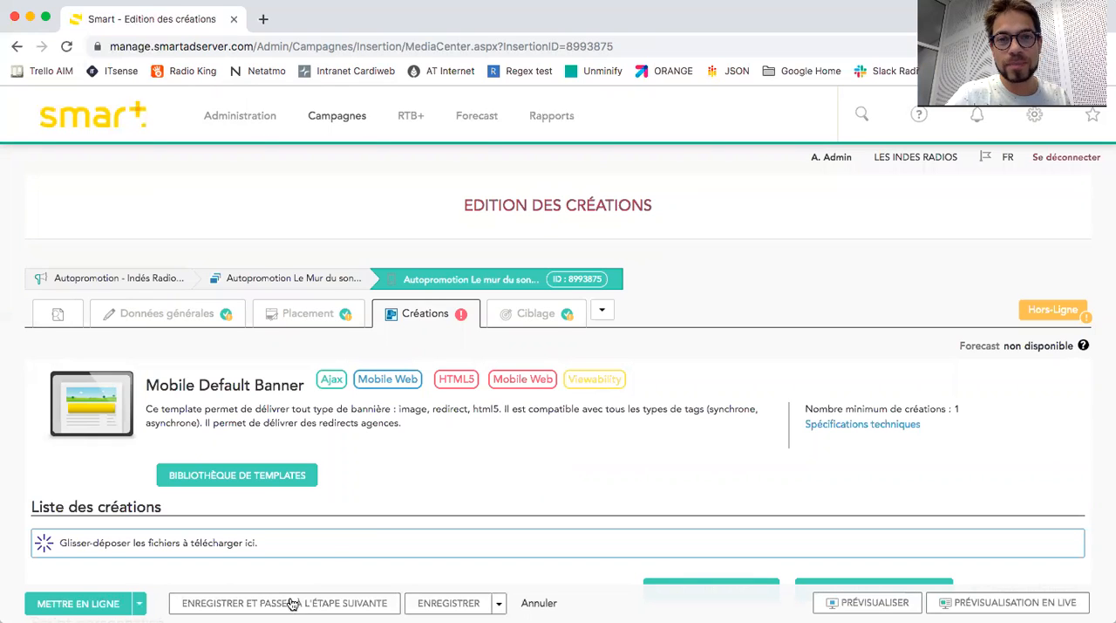
Search the mobile template library for "interstitial" and select the MRAID SDK Interstitial template for the insertion.
{"action": "scroll", "coordinate": [374, 455], "scroll_direction": "down", "scroll_amount": 2}
{"action": "scroll", "coordinate": [374, 456], "scroll_direction": "down", "scroll_amount": 1}
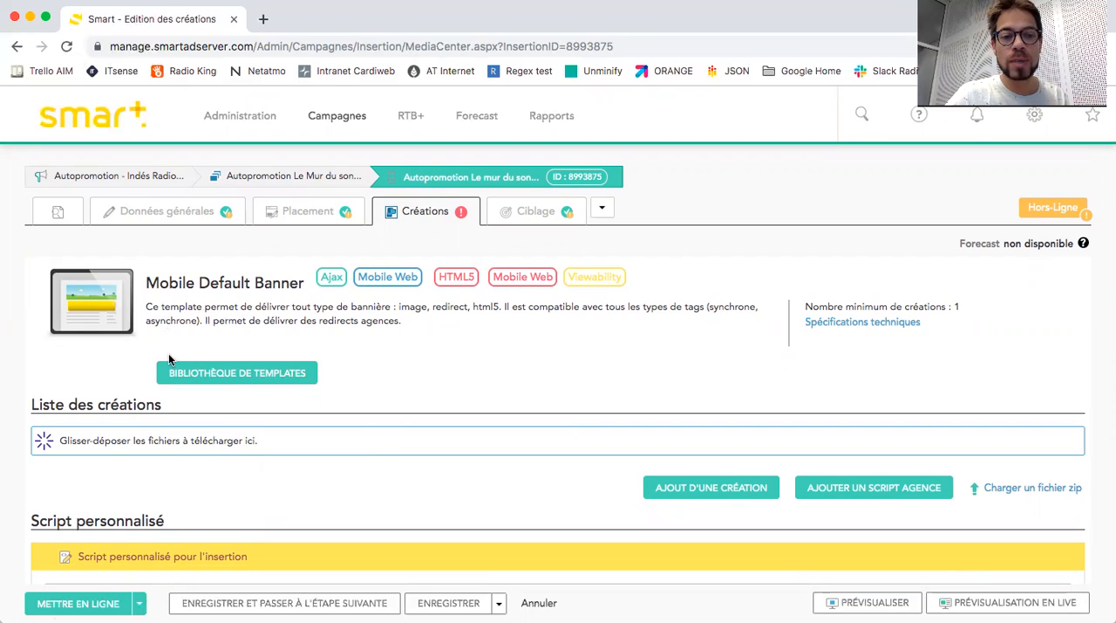
{"action": "left_click", "coordinate": [225, 377]}
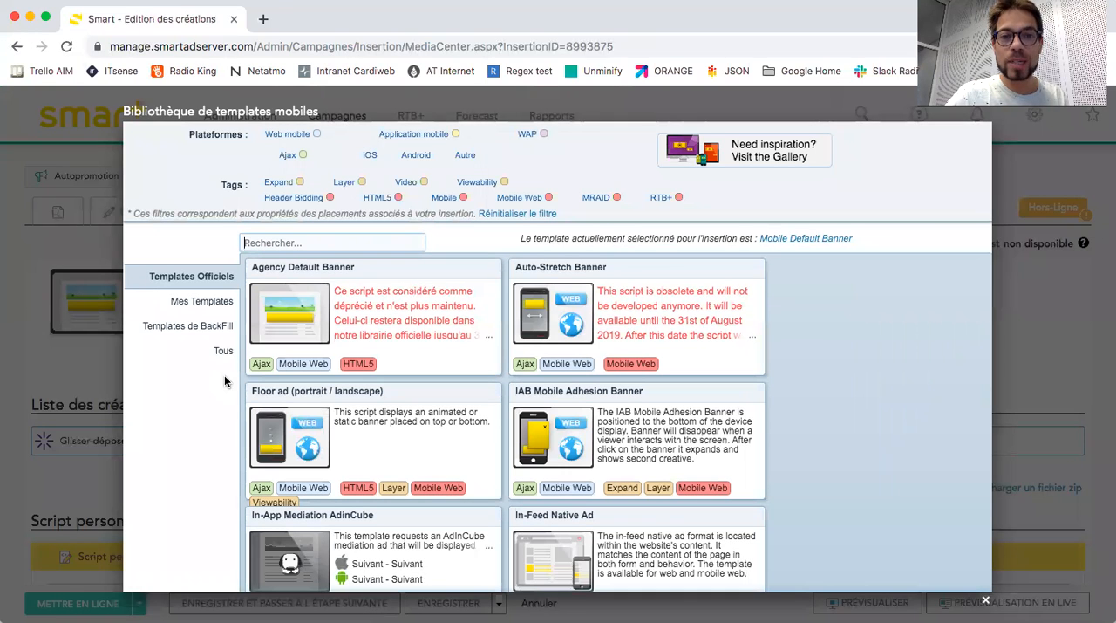
{"action": "type", "text": "inters"}
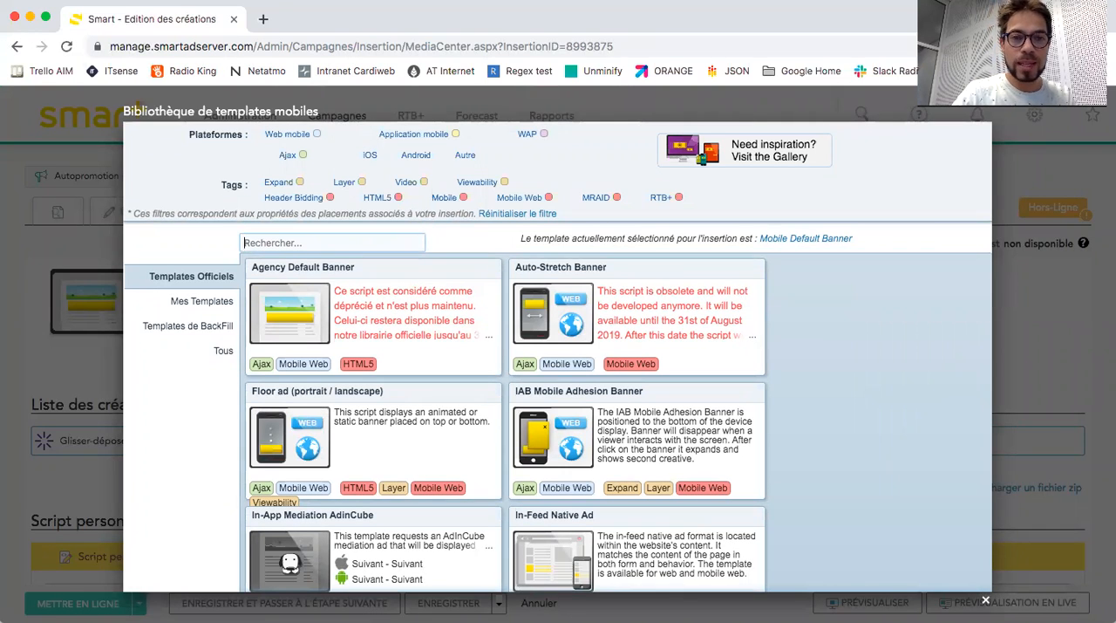
{"action": "type", "text": "ti"}
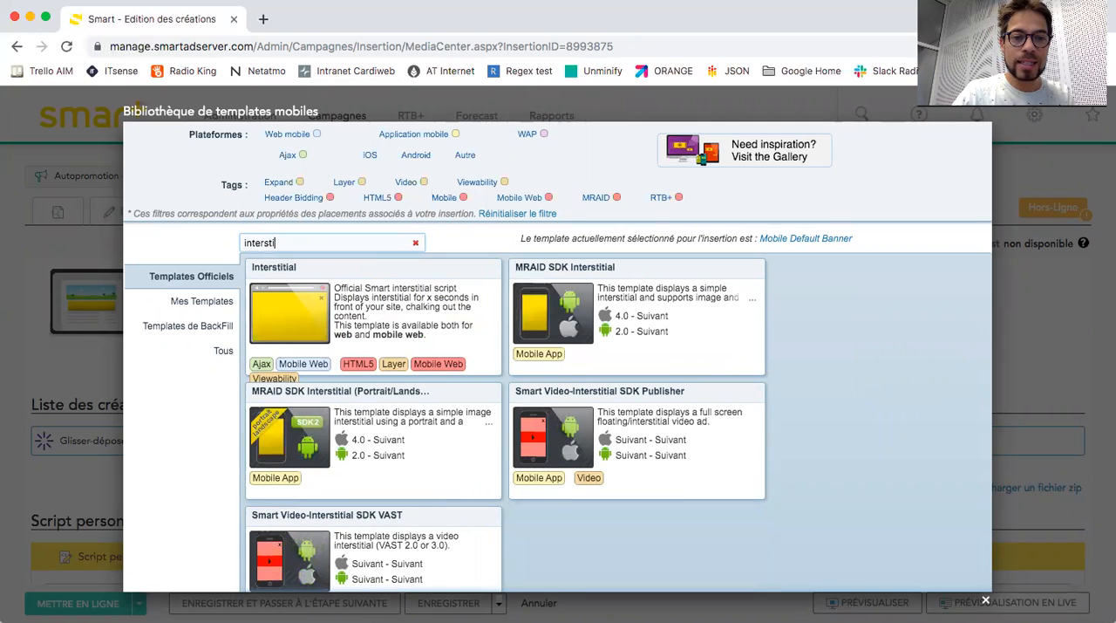
{"action": "type", "text": "tial"}
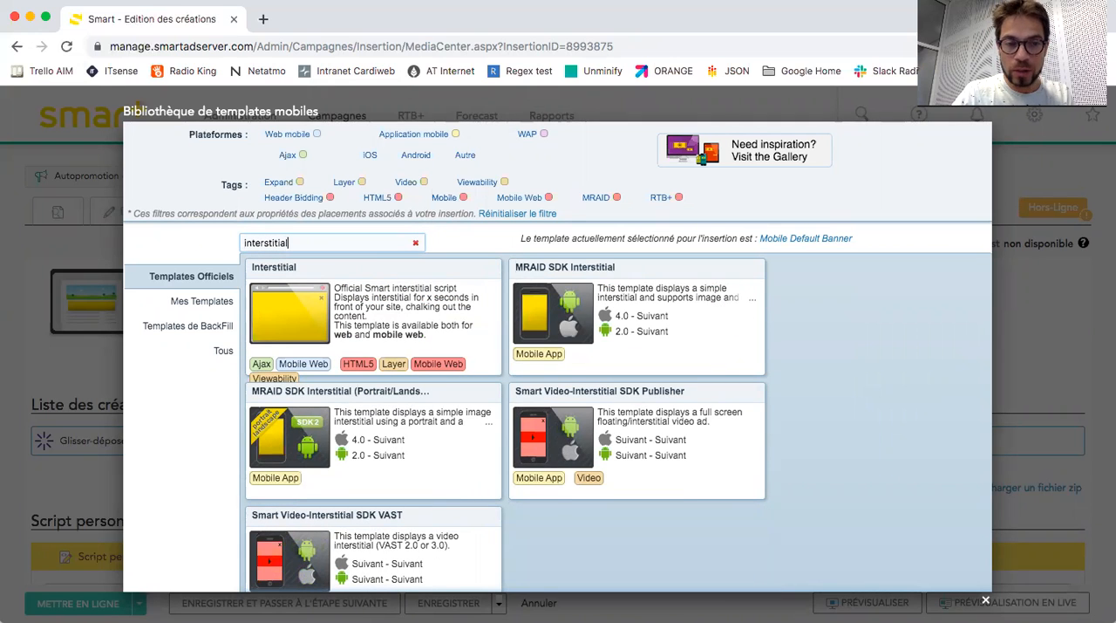
{"action": "scroll", "coordinate": [414, 457], "scroll_direction": "down", "scroll_amount": 1}
{"action": "scroll", "coordinate": [415, 458], "scroll_direction": "up", "scroll_amount": 1}
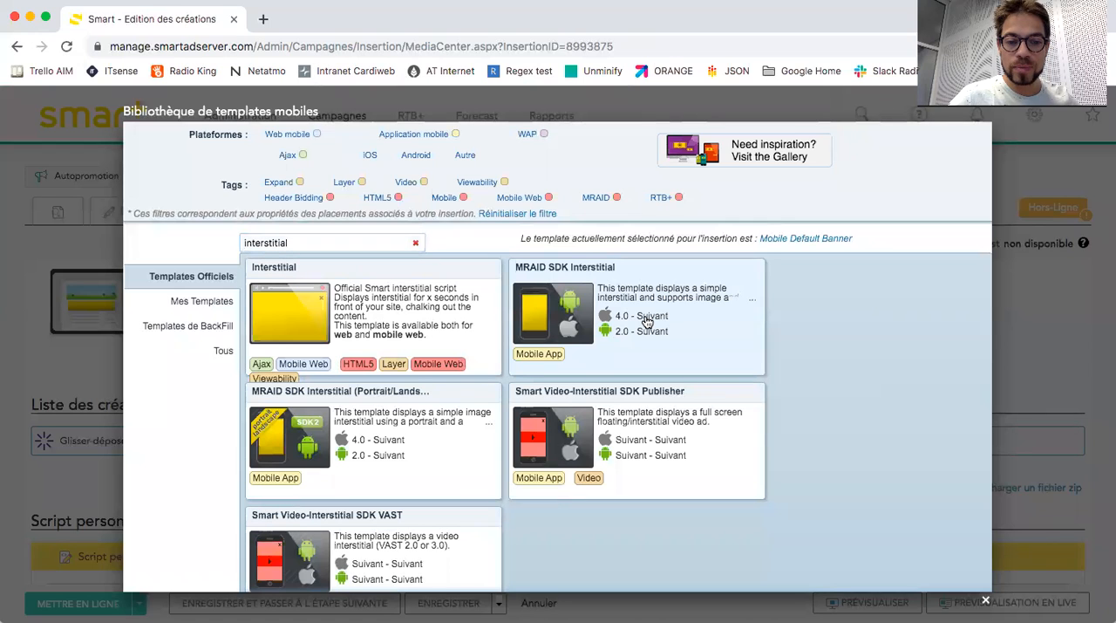
{"action": "left_click", "coordinate": [646, 322]}
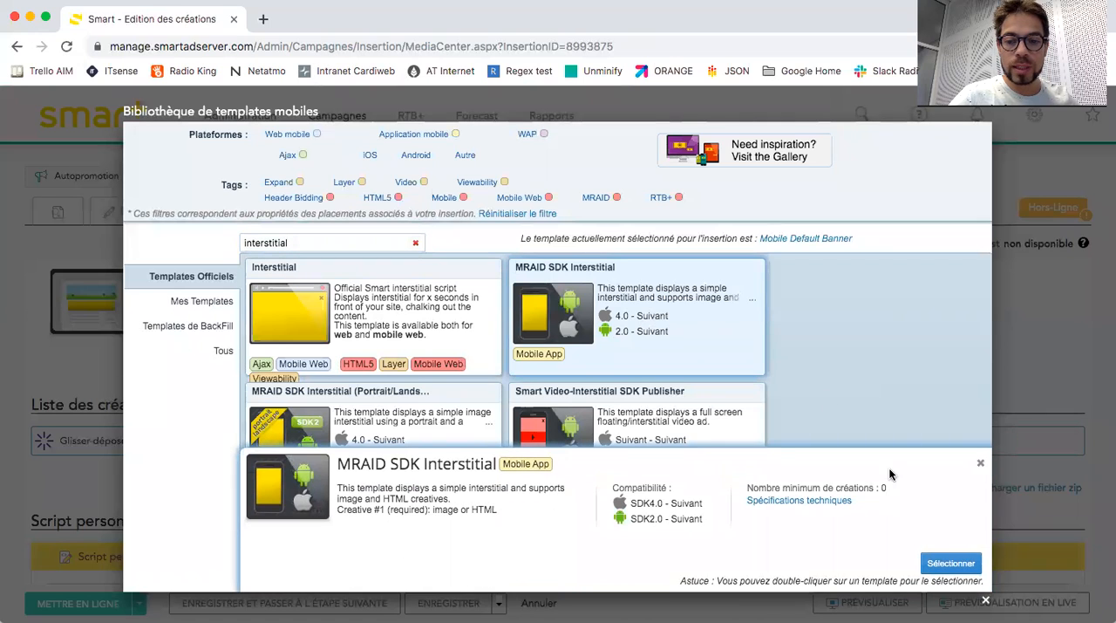
{"action": "left_click", "coordinate": [942, 563]}
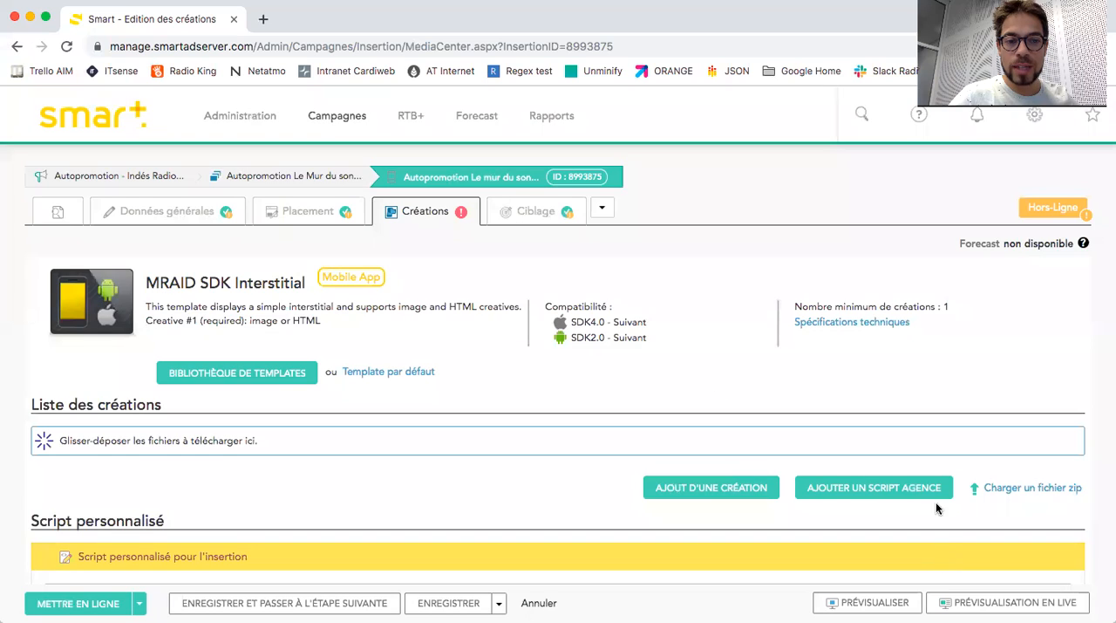
Start adding a creative to the insertion and keep its type as Image.
{"action": "scroll", "coordinate": [493, 367], "scroll_direction": "down", "scroll_amount": 3}
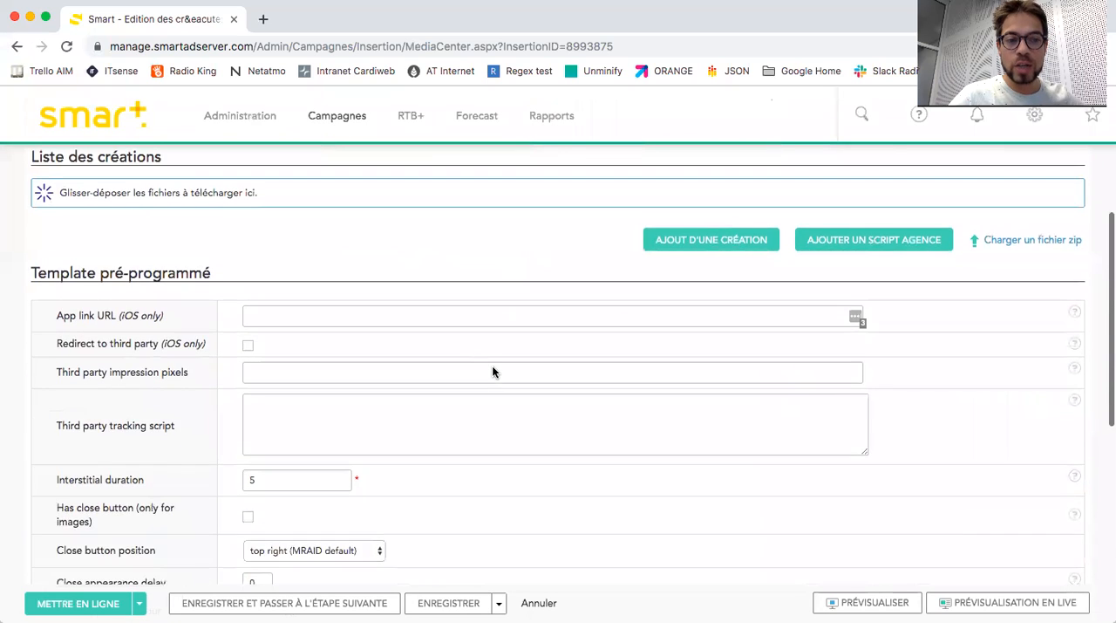
{"action": "scroll", "coordinate": [493, 367], "scroll_direction": "up", "scroll_amount": 1}
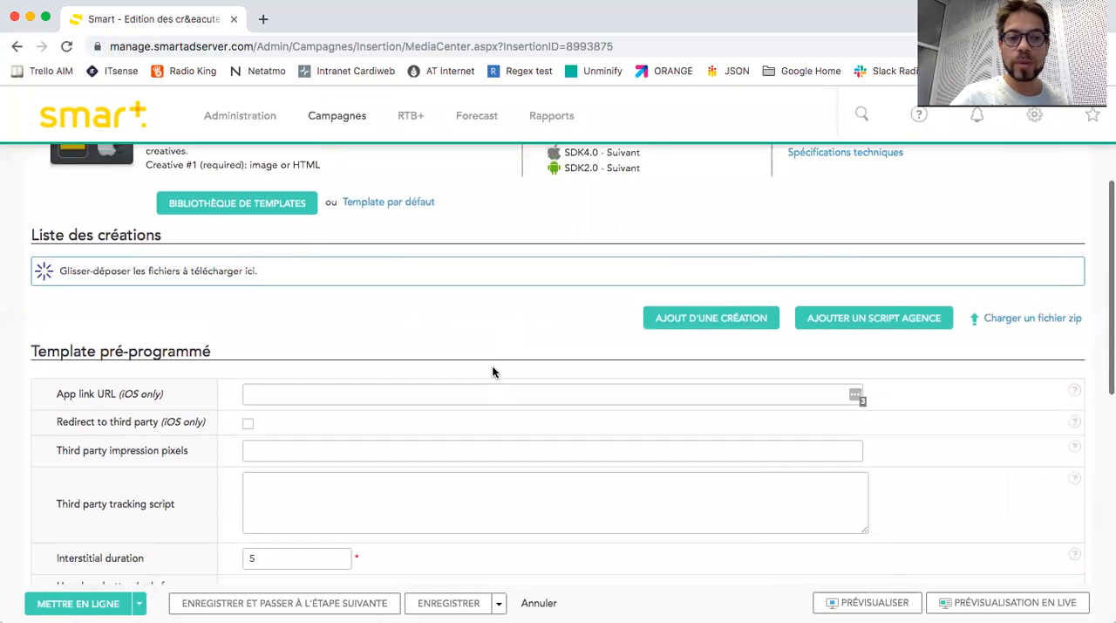
{"action": "left_click", "coordinate": [712, 318]}
{"action": "scroll", "coordinate": [380, 308], "scroll_direction": "down", "scroll_amount": 1}
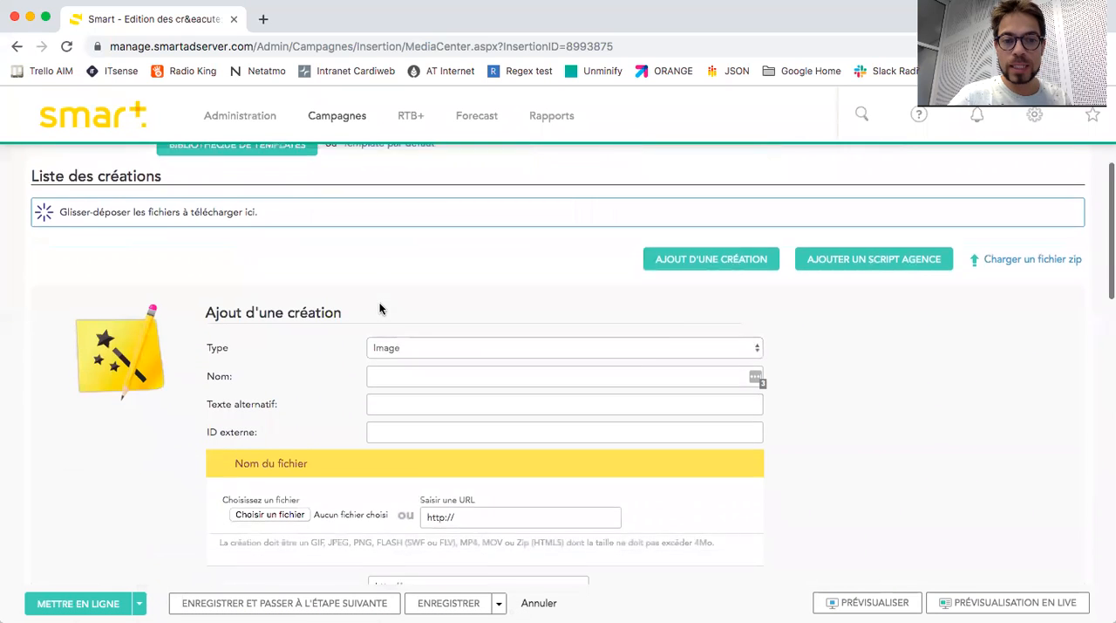
{"action": "scroll", "coordinate": [379, 308], "scroll_direction": "down", "scroll_amount": 2}
{"action": "left_click", "coordinate": [440, 245]}
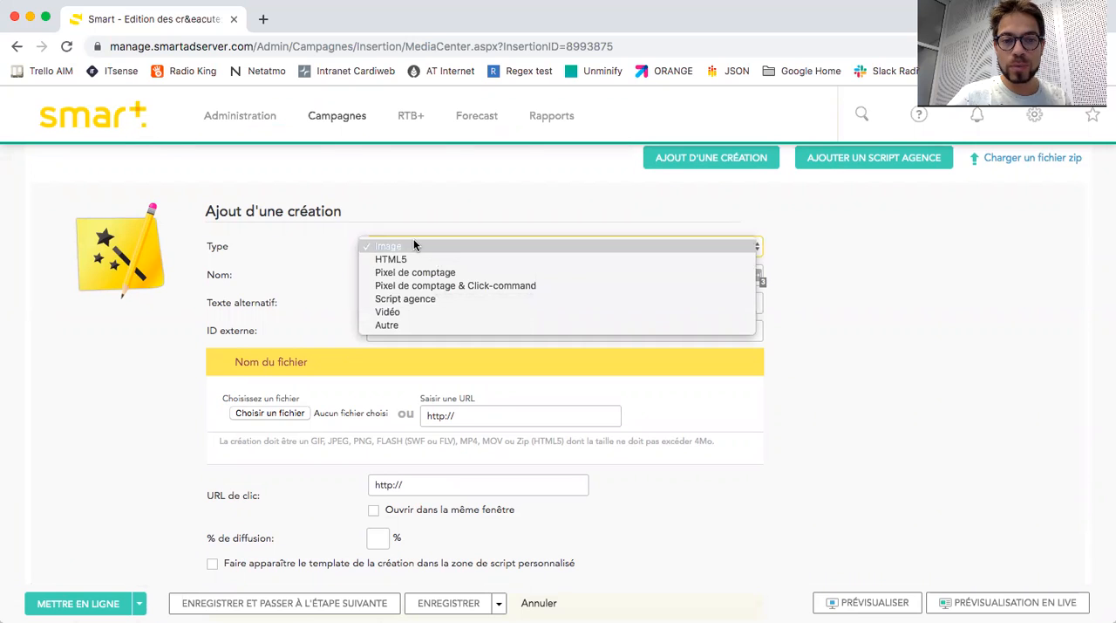
{"action": "left_click", "coordinate": [415, 245]}
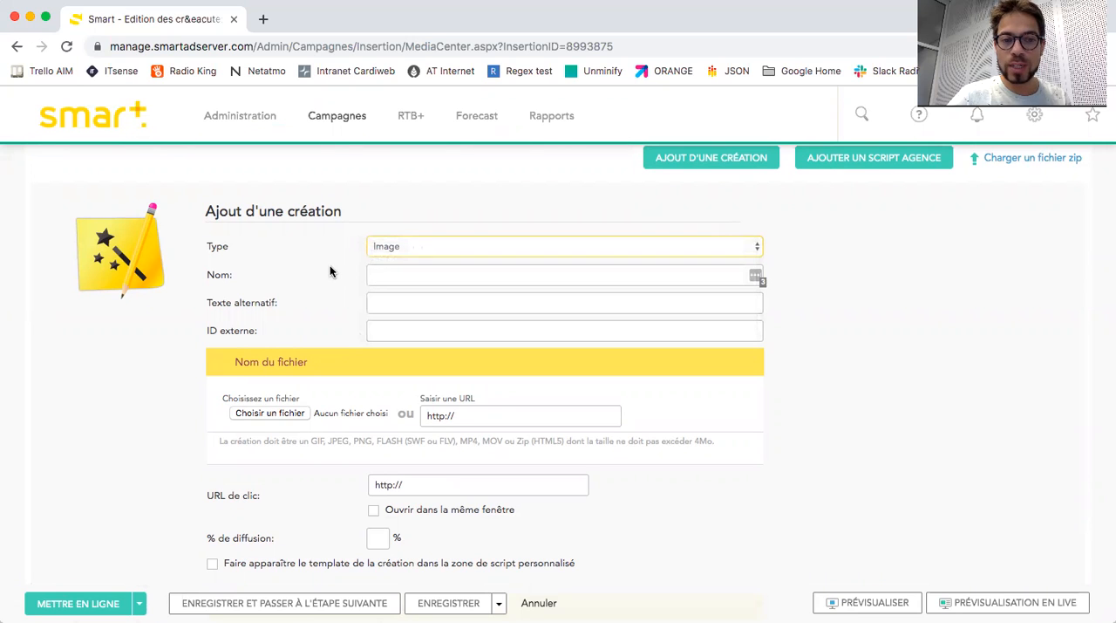
Choose 320x480.gif from the "formation smart" folder as the creative's image file.
{"action": "left_click", "coordinate": [267, 414]}
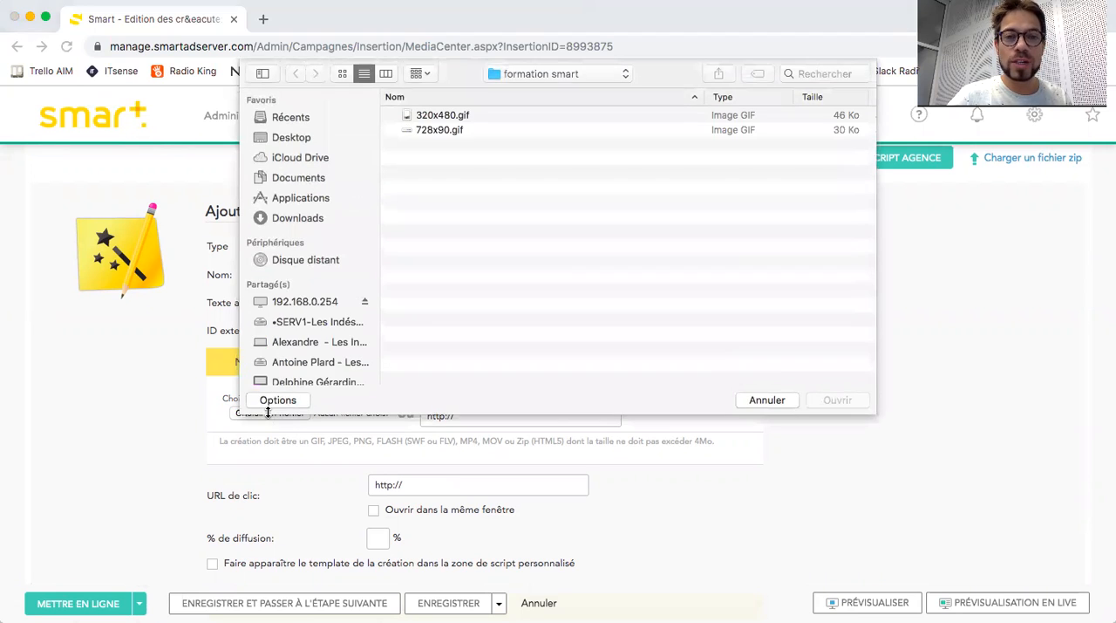
{"action": "left_click", "coordinate": [433, 114]}
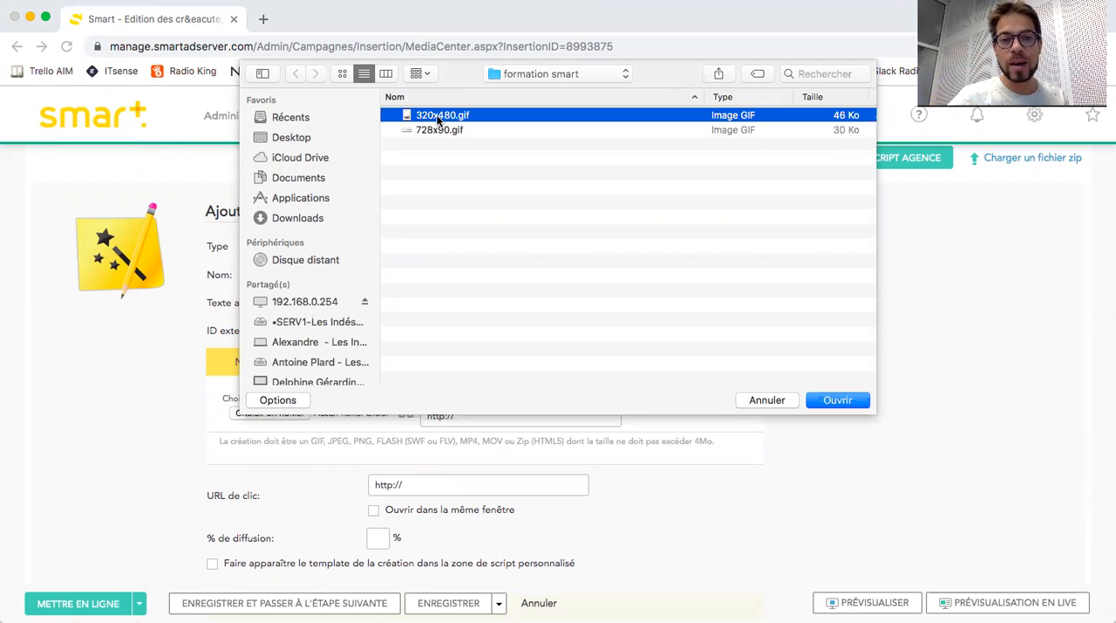
{"action": "double_click", "coordinate": [436, 116]}
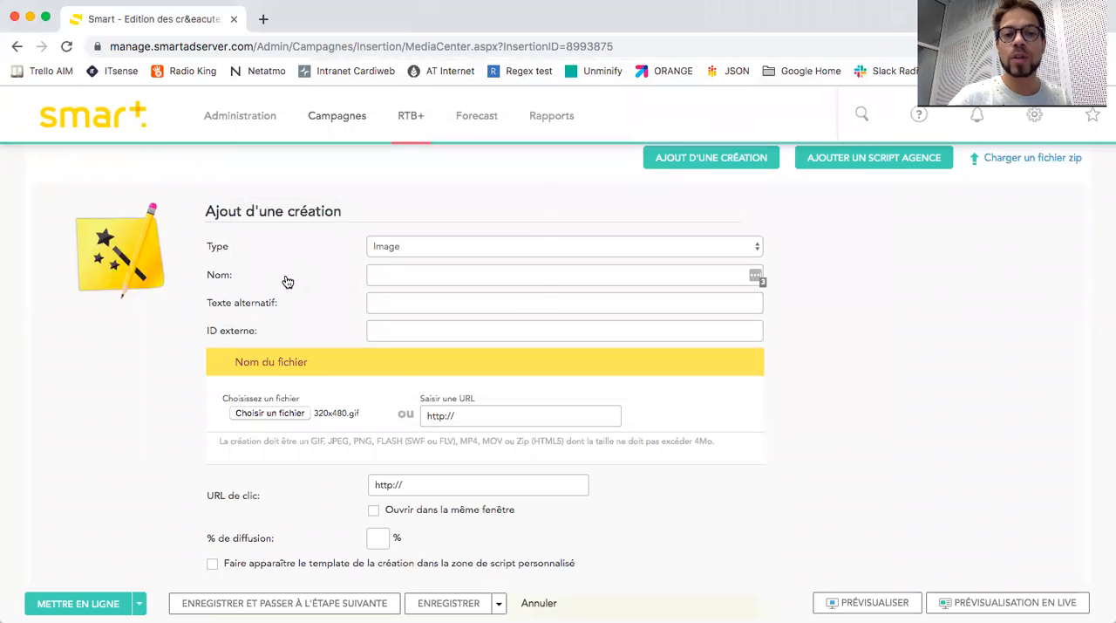
{"action": "scroll", "coordinate": [183, 401], "scroll_direction": "down", "scroll_amount": 3}
{"action": "left_click", "coordinate": [418, 309]}
{"action": "type", "text": "www."}
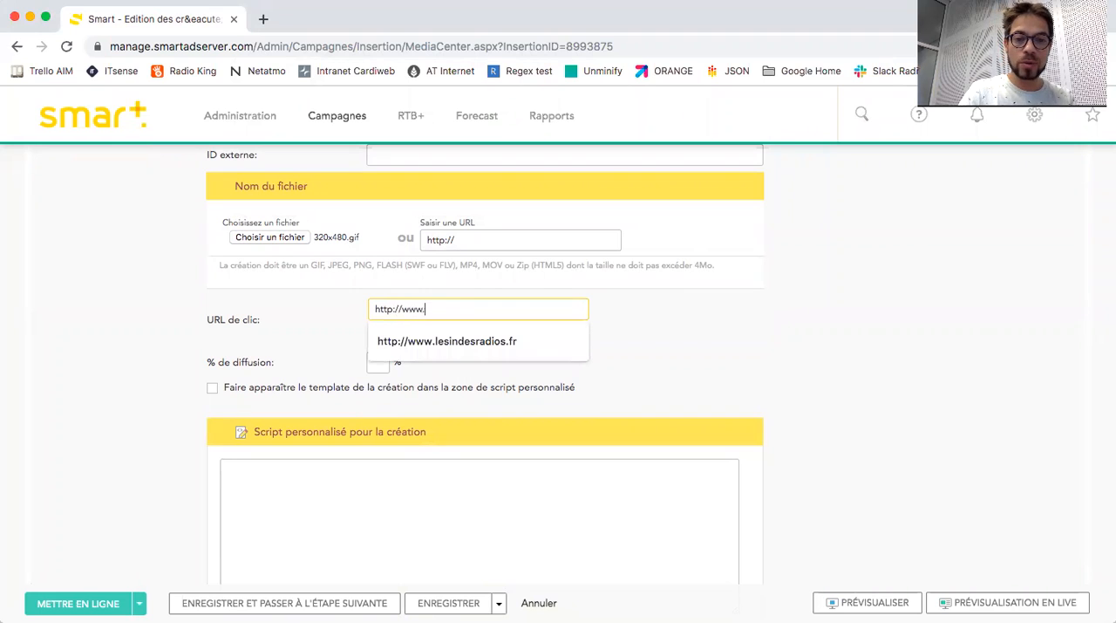
{"action": "type", "text": "lesindesradios.fr"}
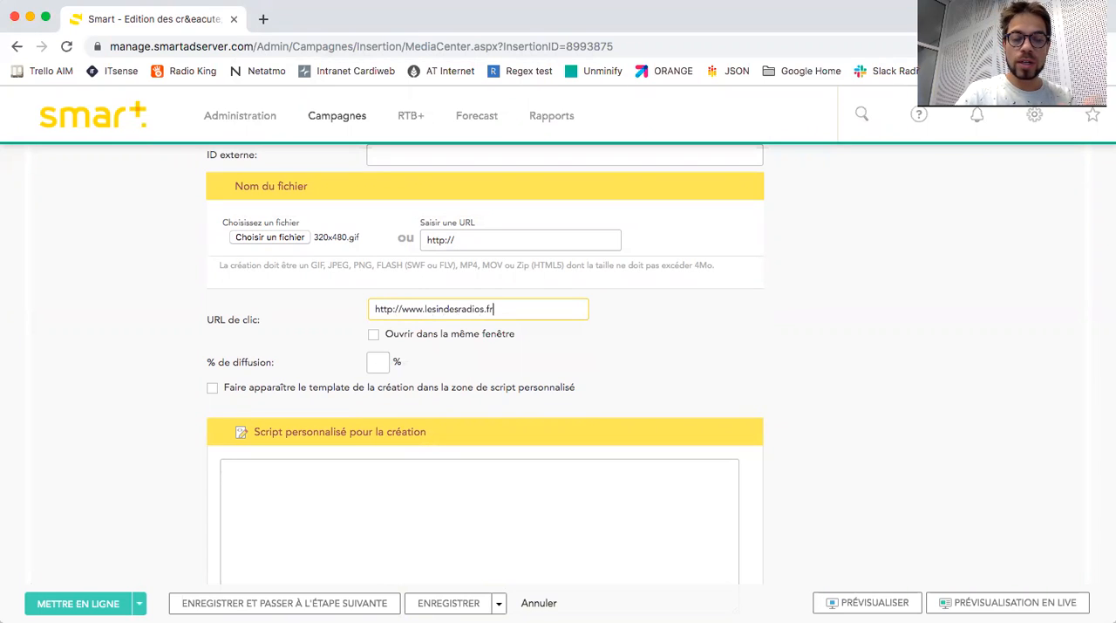
{"action": "scroll", "coordinate": [654, 343], "scroll_direction": "down", "scroll_amount": 5}
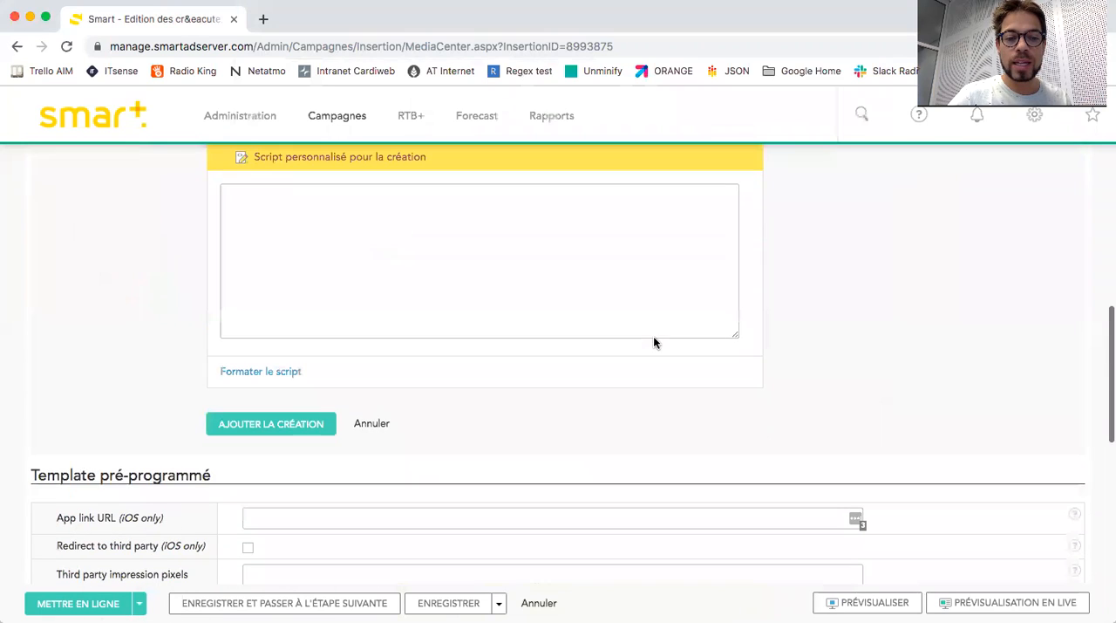
Add the configured 320x480.gif creative to the insertion.
{"action": "left_click", "coordinate": [270, 425]}
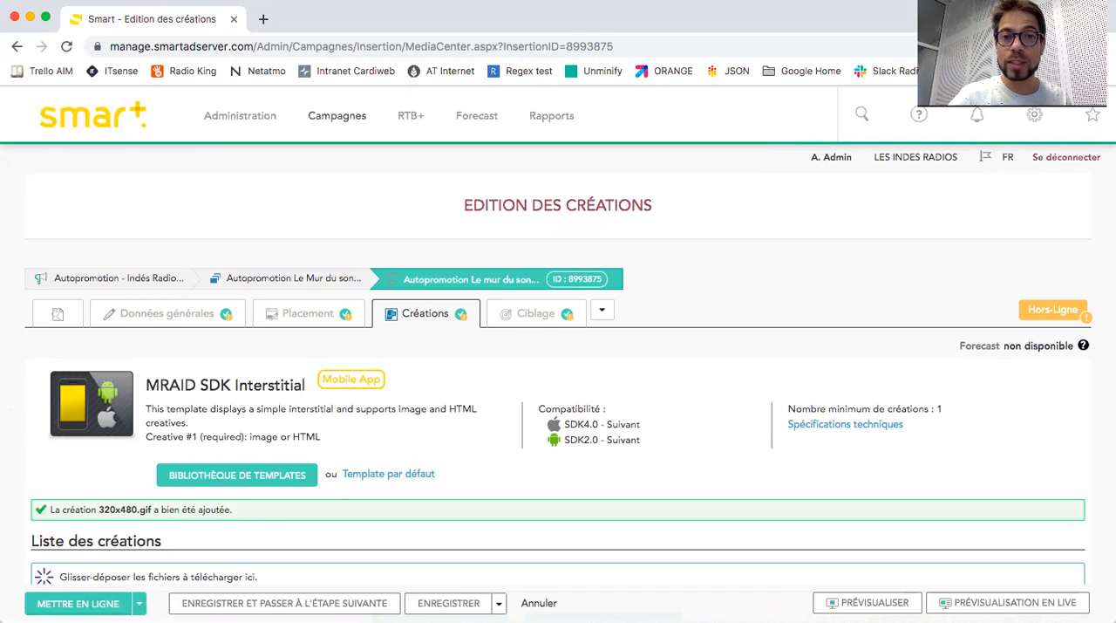
{"action": "scroll", "coordinate": [9, 494], "scroll_direction": "down", "scroll_amount": 5}
{"action": "scroll", "coordinate": [10, 493], "scroll_direction": "down", "scroll_amount": 1}
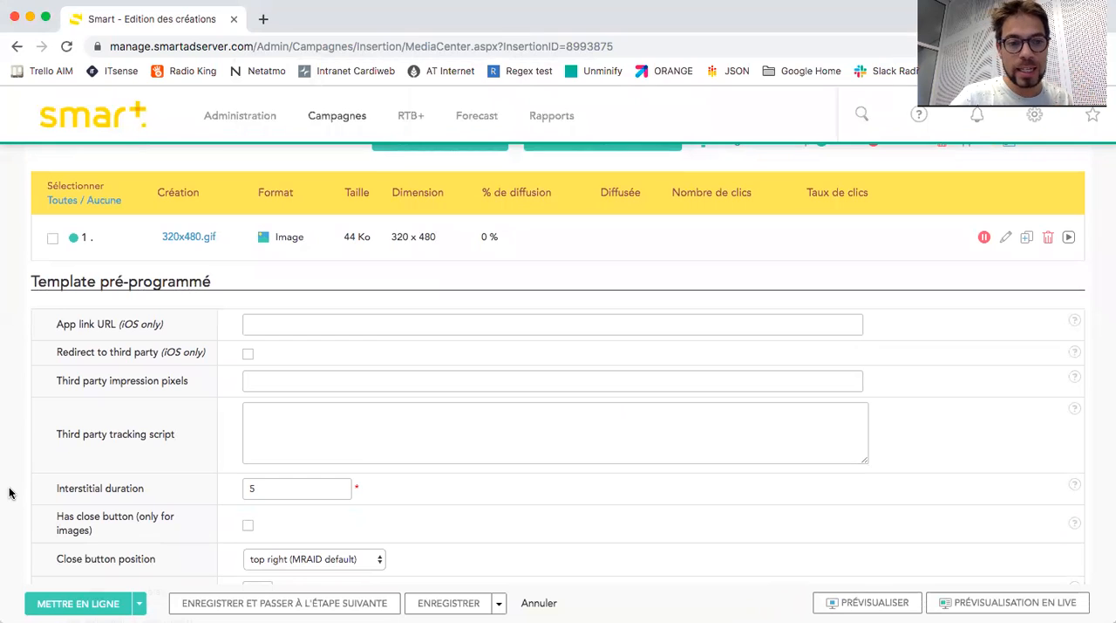
Set the template's interstitial duration to 8 and enable the close button for images.
{"action": "scroll", "coordinate": [9, 494], "scroll_direction": "down", "scroll_amount": 4}
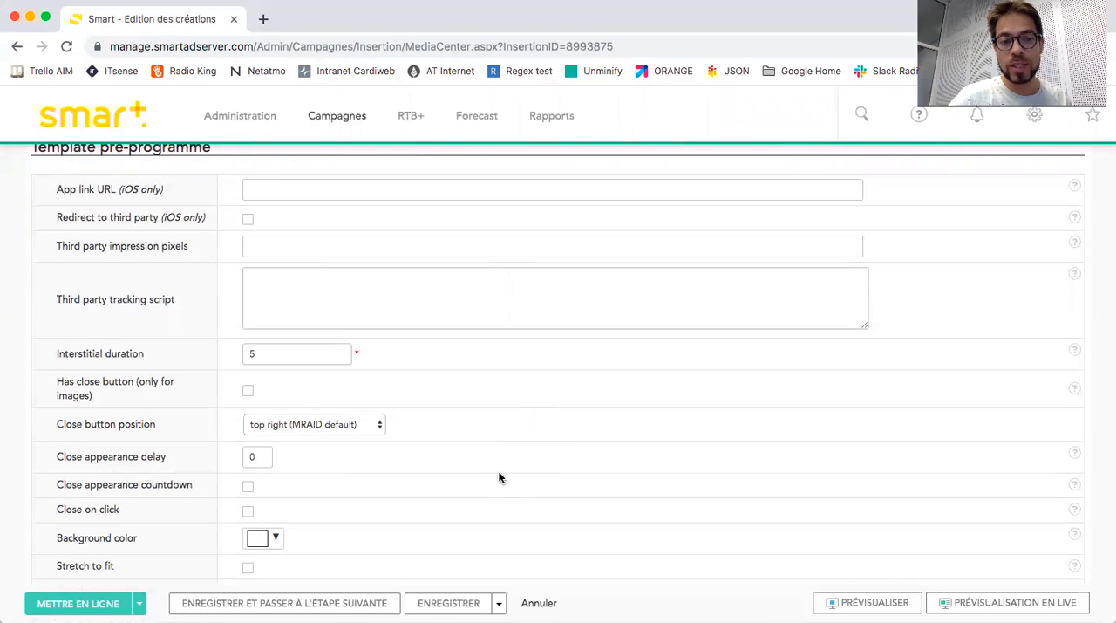
{"action": "scroll", "coordinate": [499, 477], "scroll_direction": "down", "scroll_amount": 3}
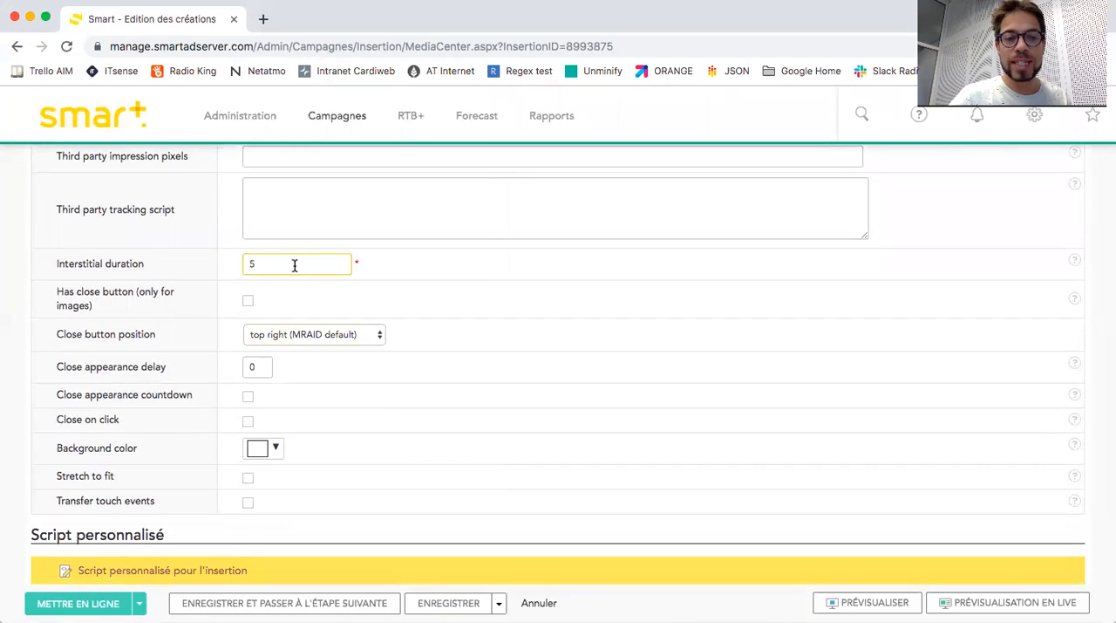
{"action": "left_click", "coordinate": [295, 265]}
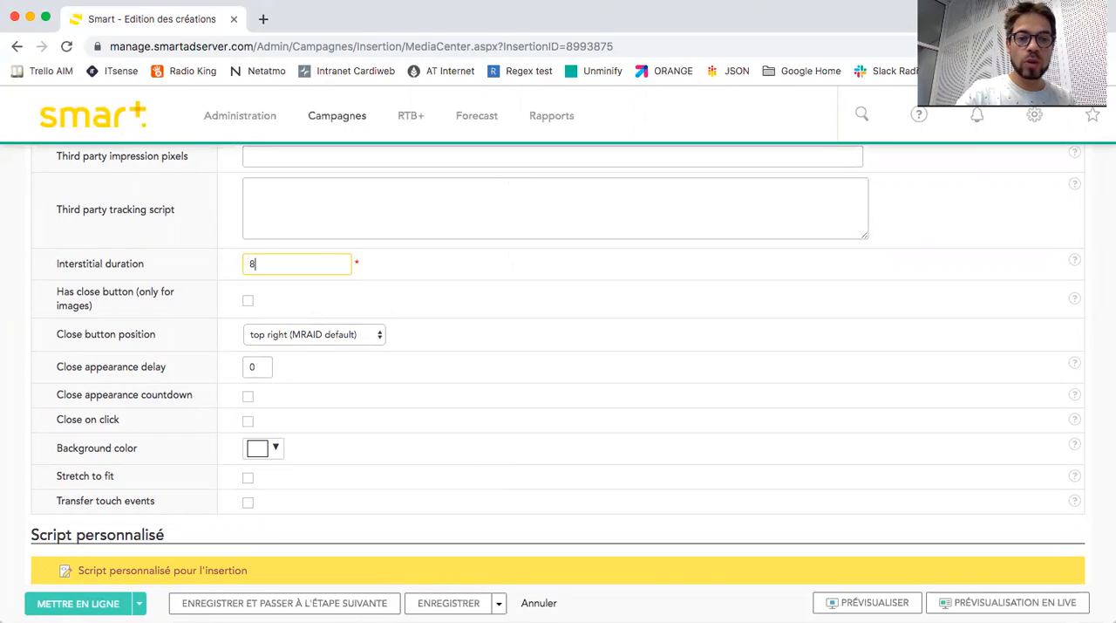
{"action": "left_click", "coordinate": [403, 297]}
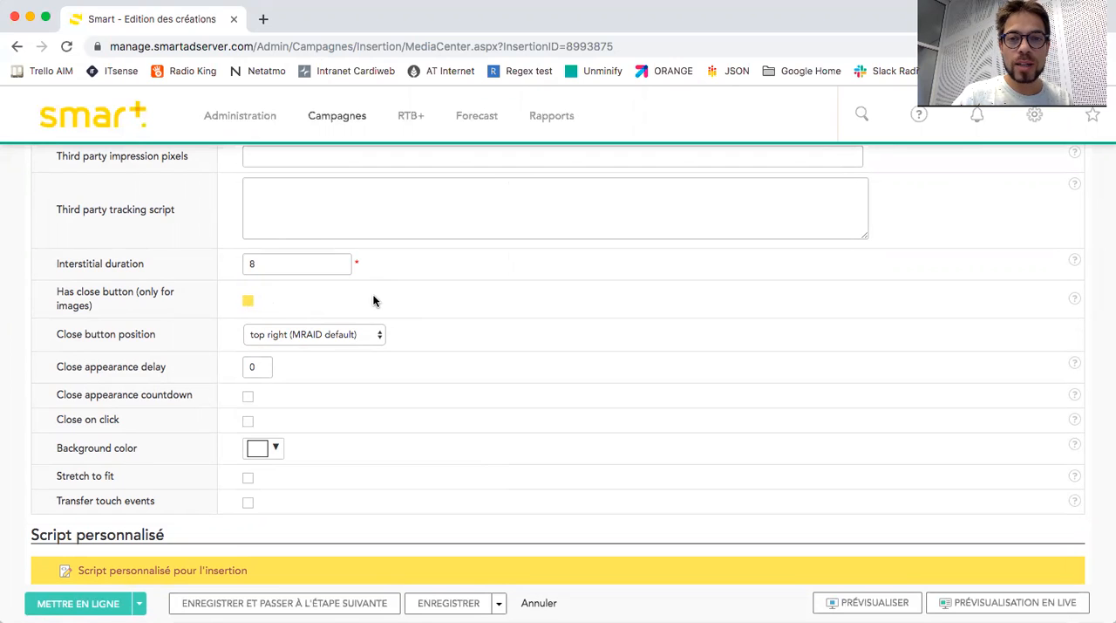
Save the insertion's creative settings and proceed to the targeting step.
{"action": "scroll", "coordinate": [374, 301], "scroll_direction": "down", "scroll_amount": 5}
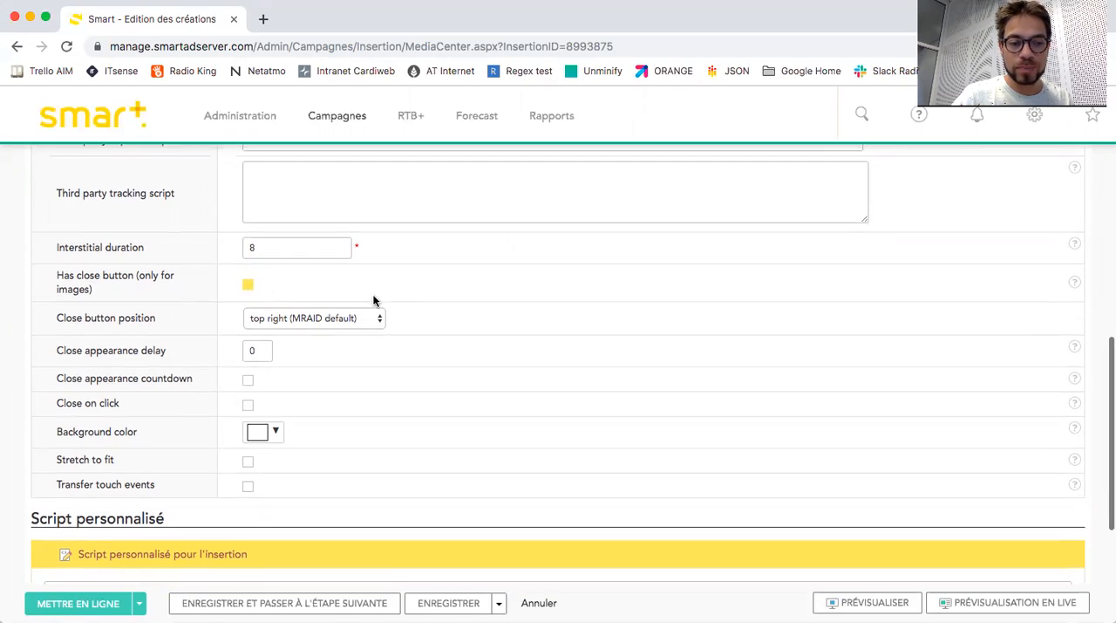
{"action": "scroll", "coordinate": [374, 300], "scroll_direction": "up", "scroll_amount": 10}
{"action": "scroll", "coordinate": [373, 301], "scroll_direction": "down", "scroll_amount": 4}
{"action": "scroll", "coordinate": [372, 294], "scroll_direction": "up", "scroll_amount": 3}
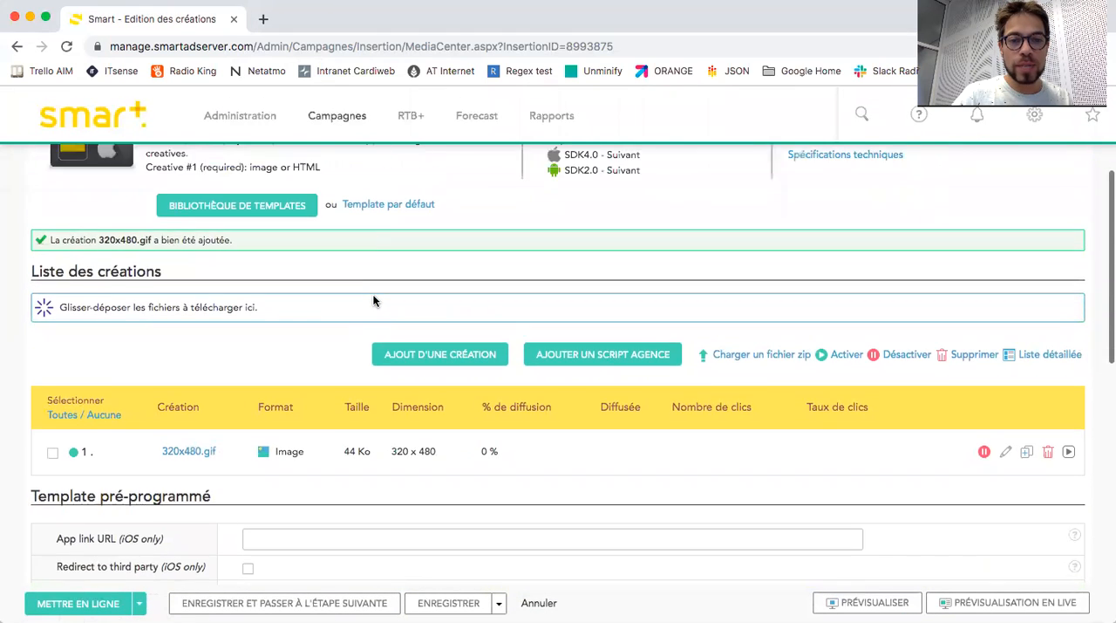
{"action": "left_click", "coordinate": [284, 602]}
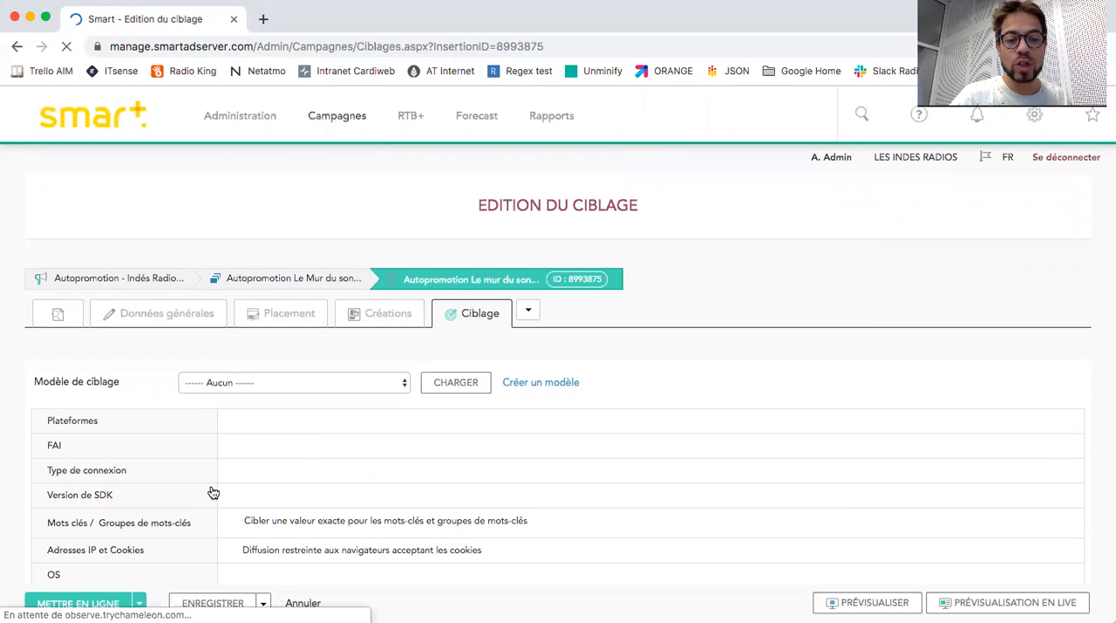
Restrict the insertion's platform targeting to Smartphones.
{"action": "scroll", "coordinate": [210, 486], "scroll_direction": "down", "scroll_amount": 7}
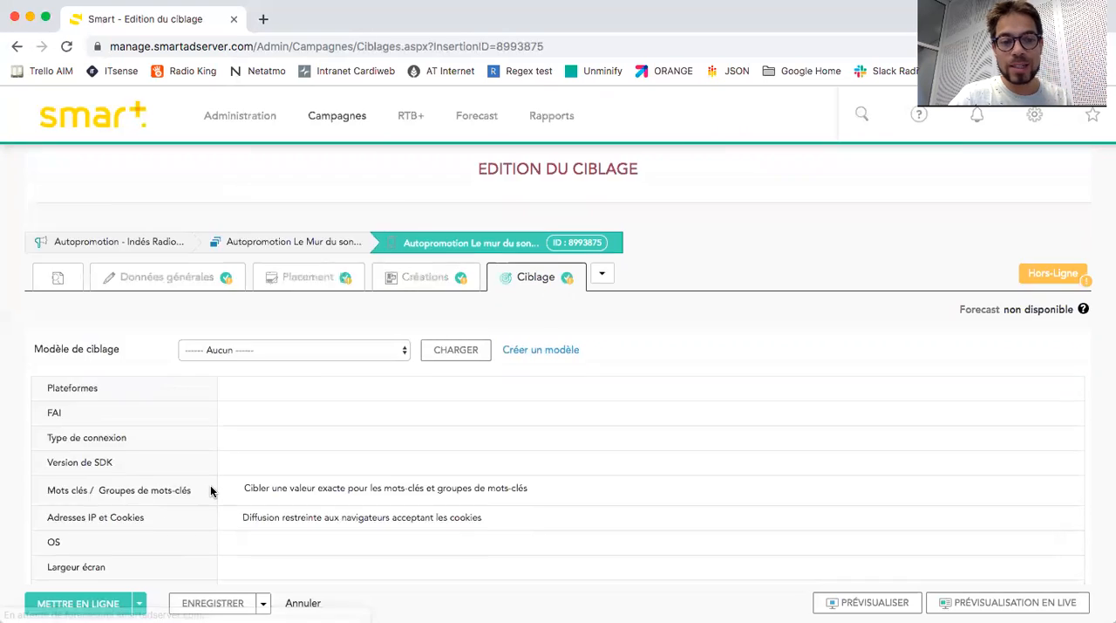
{"action": "left_click", "coordinate": [176, 319]}
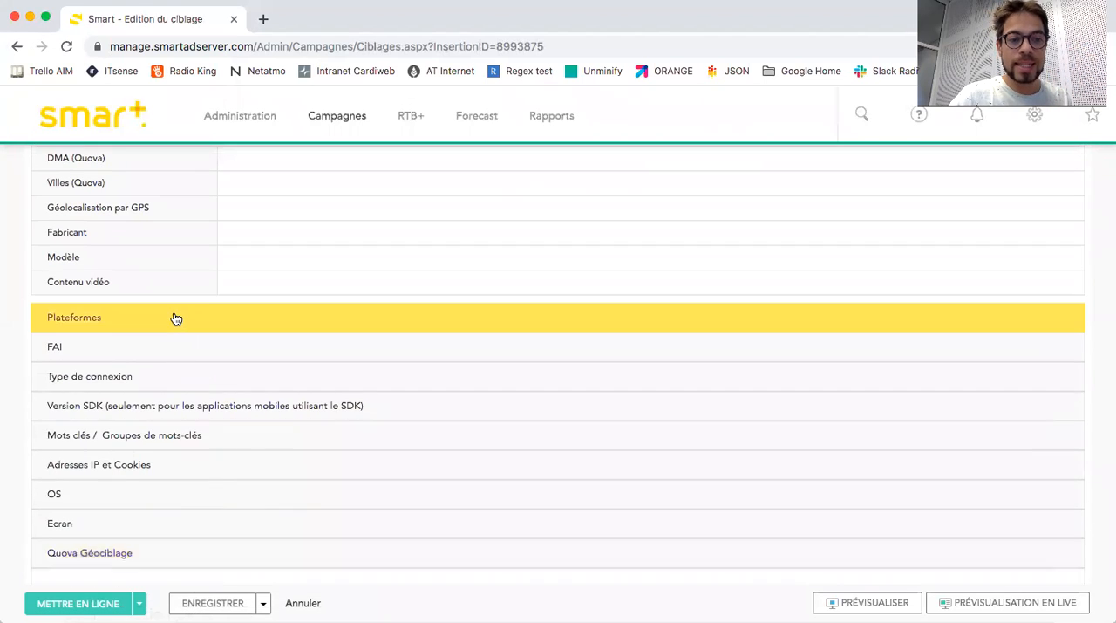
{"action": "left_click", "coordinate": [212, 398]}
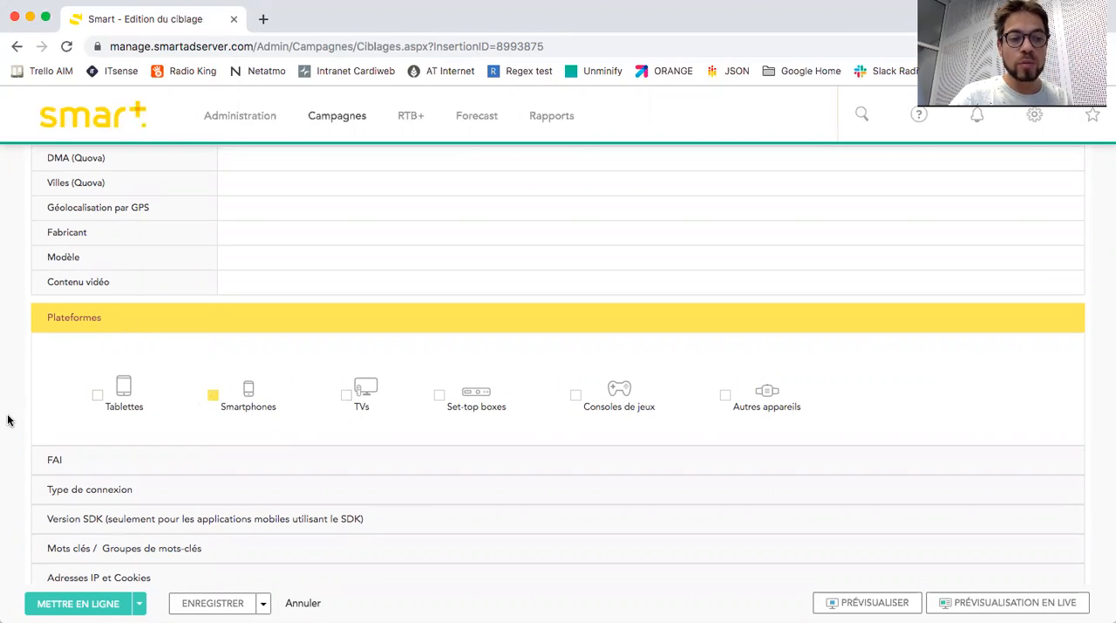
Search the Quova geotargeting locations for "paris" and add the city of Paris in 75 - Paris to the targeted locations.
{"action": "scroll", "coordinate": [9, 418], "scroll_direction": "down", "scroll_amount": 5}
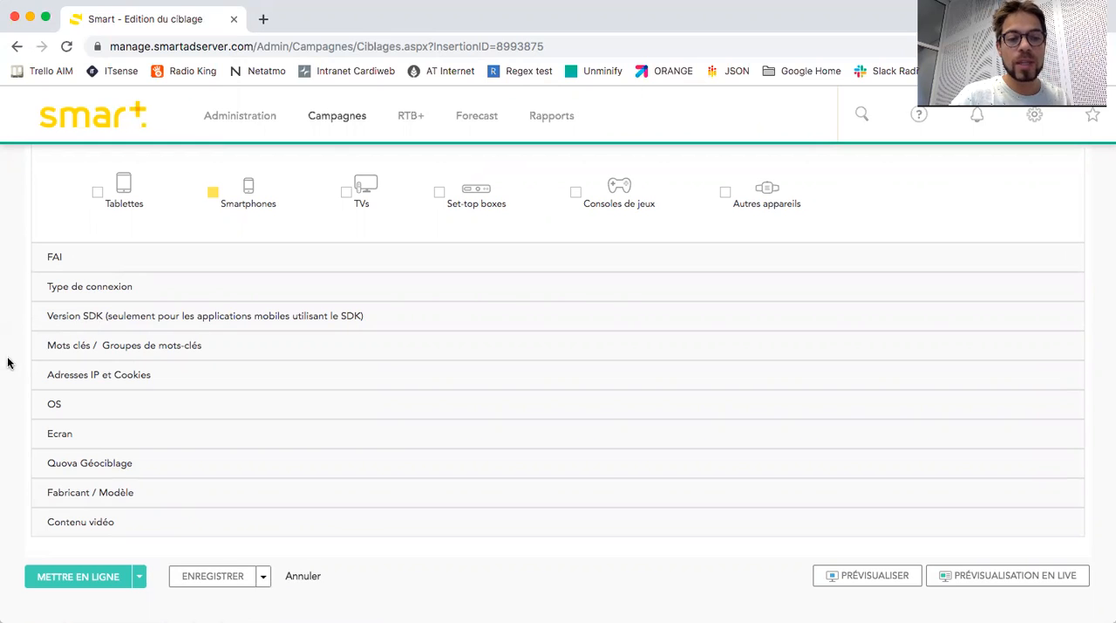
{"action": "left_click", "coordinate": [126, 464]}
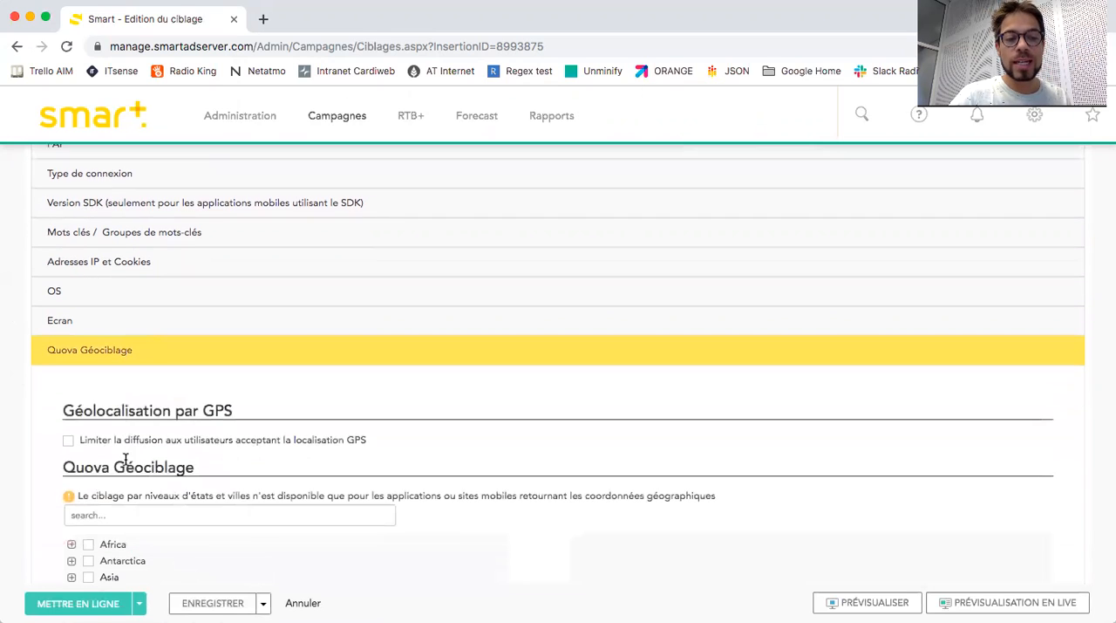
{"action": "scroll", "coordinate": [47, 458], "scroll_direction": "down", "scroll_amount": 3}
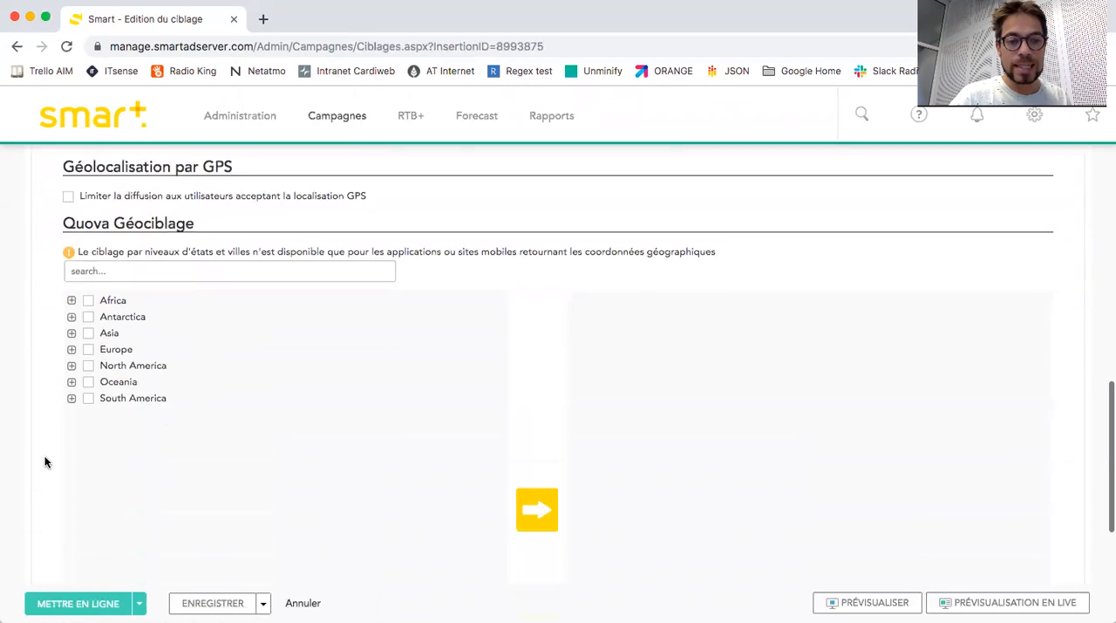
{"action": "left_click", "coordinate": [196, 249]}
{"action": "type", "text": "paris"}
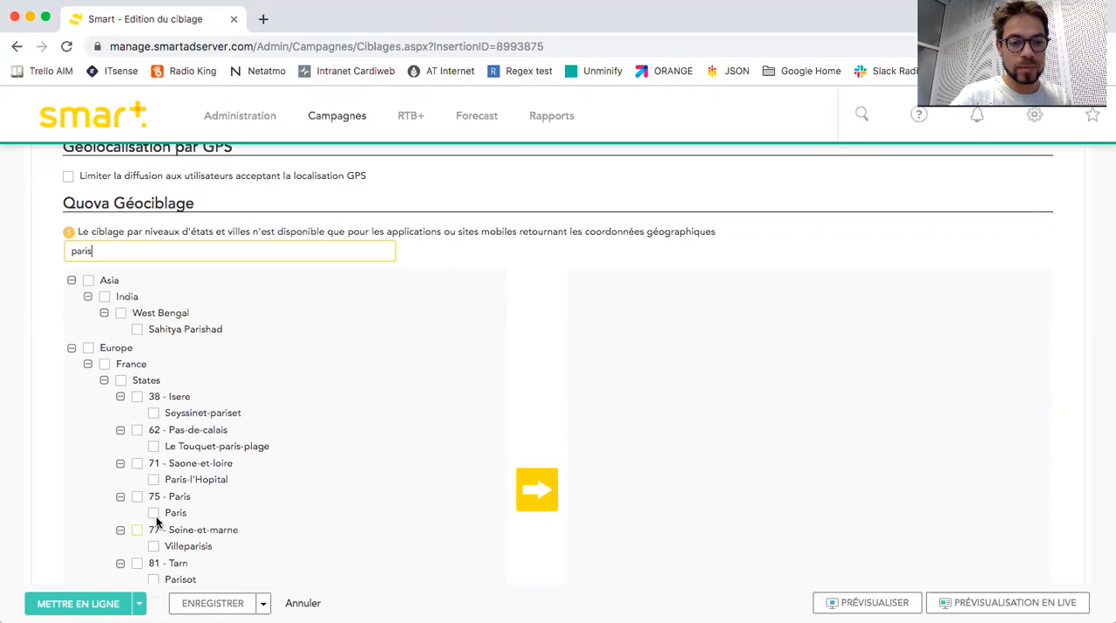
{"action": "left_click", "coordinate": [153, 512]}
{"action": "left_click", "coordinate": [531, 488]}
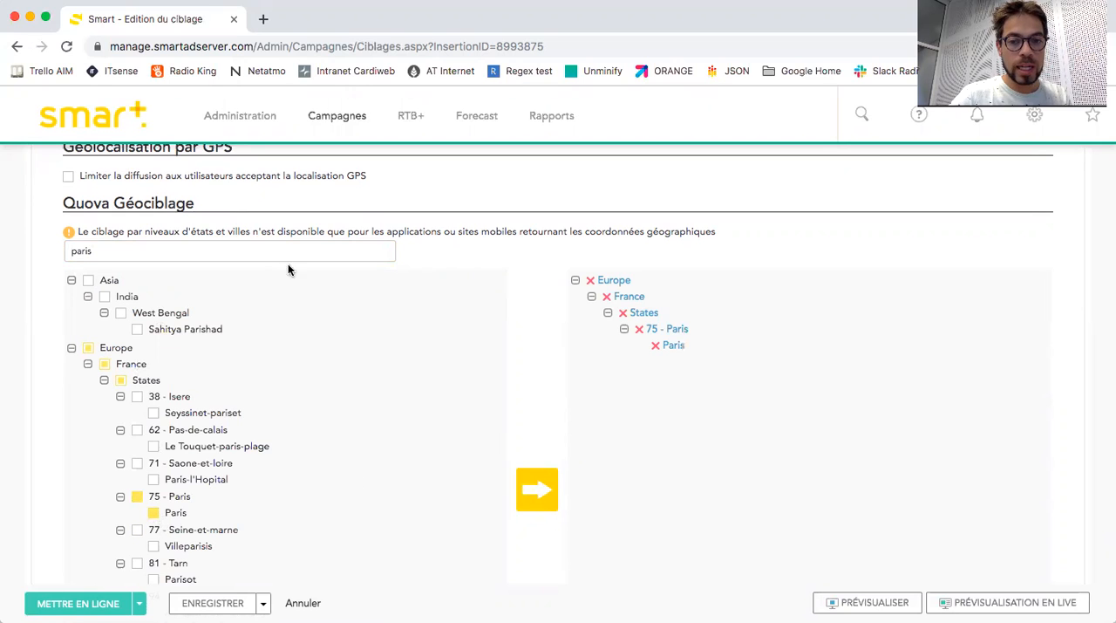
Search the geotargeting locations for "alsace" and for "strasbourg" to find the matching department.
{"action": "double_click", "coordinate": [264, 249]}
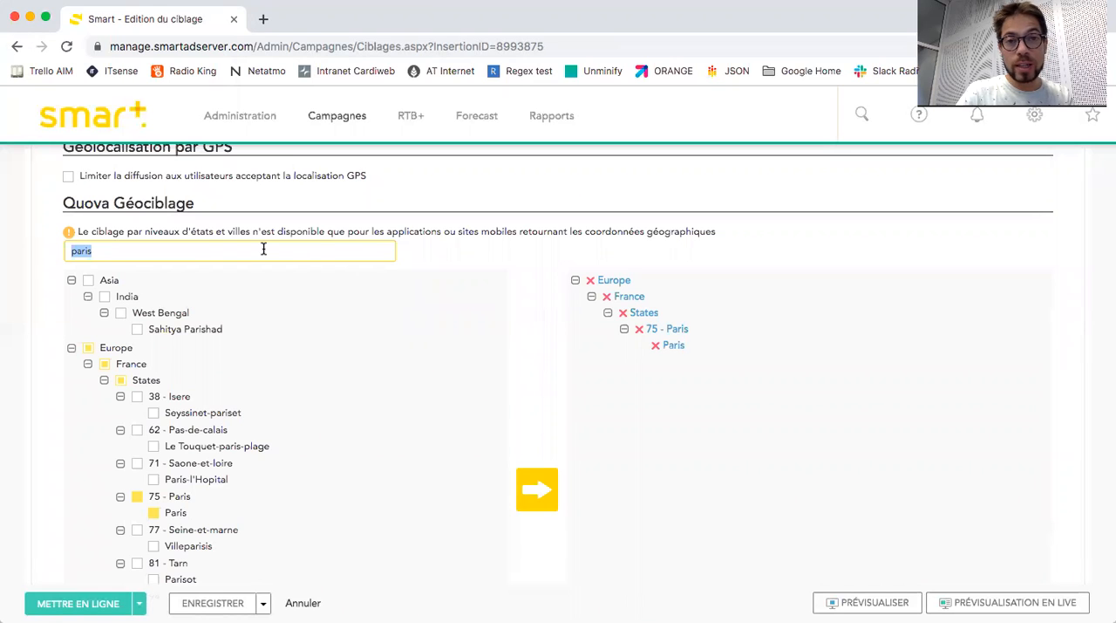
{"action": "type", "text": "alsace"}
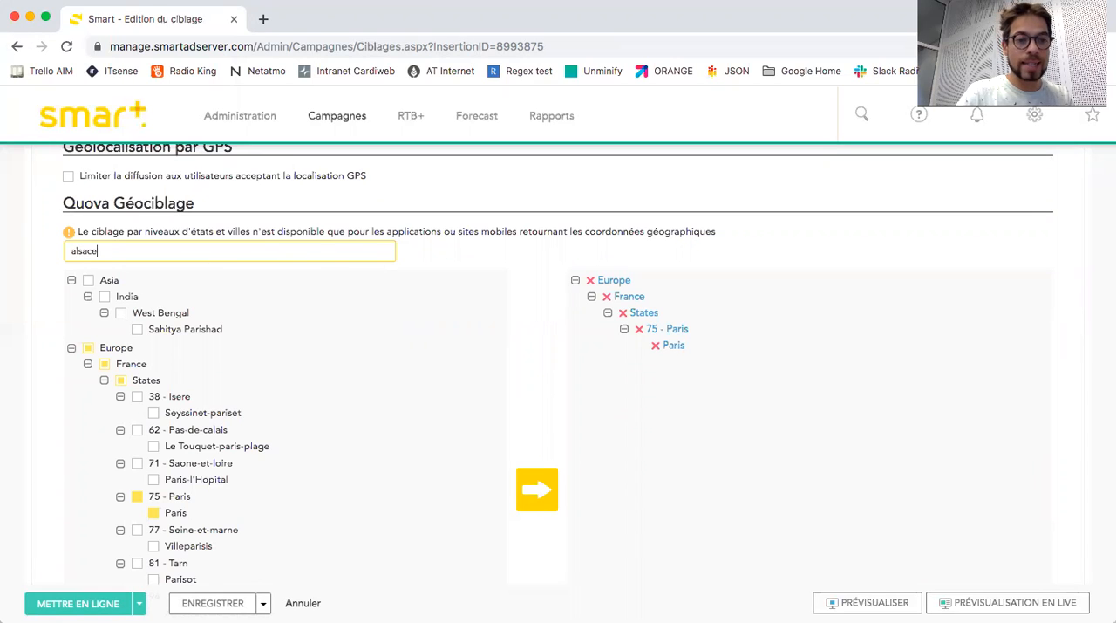
{"action": "double_click", "coordinate": [159, 250]}
{"action": "type", "text": "strasbou"}
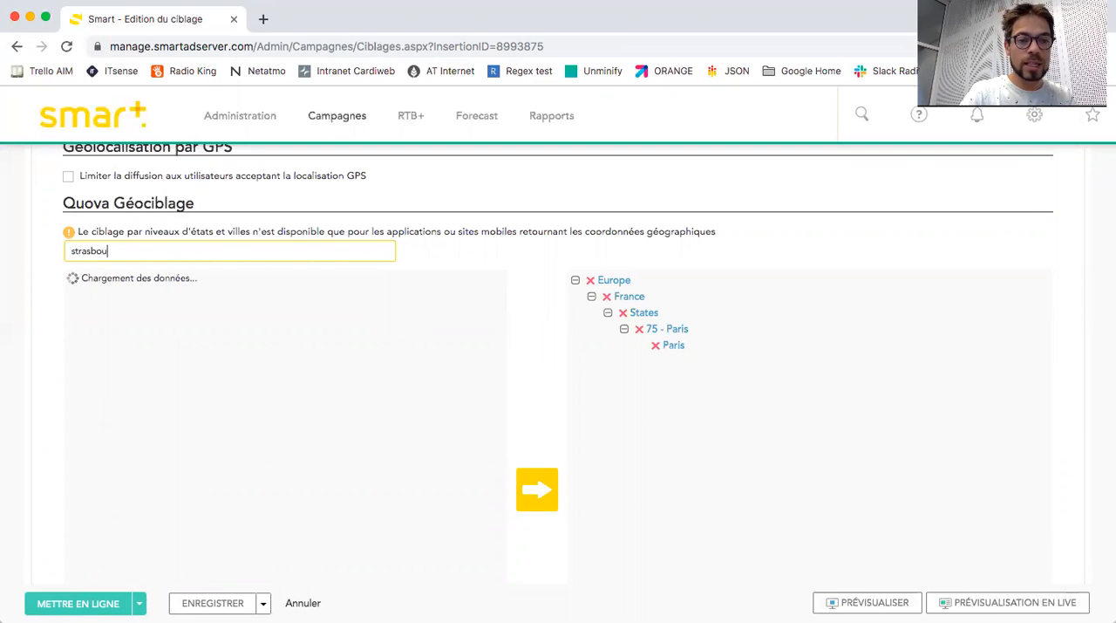
{"action": "type", "text": "rg"}
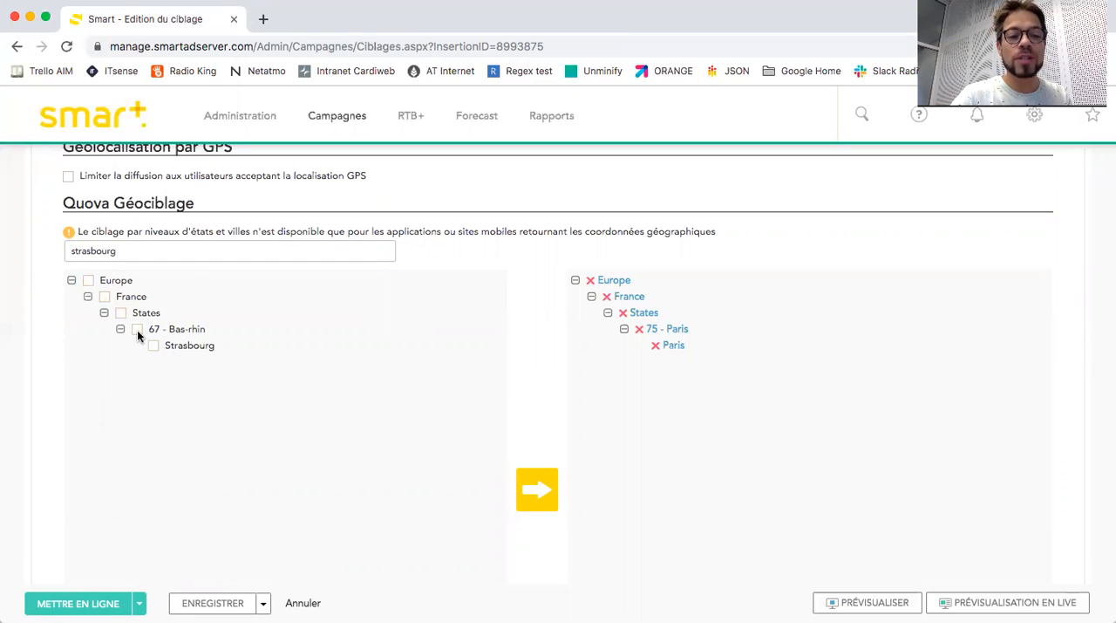
Search the geotargeting locations for "bas-rhin" and add the 67 - Bas-rhin department to the targeted locations.
{"action": "double_click", "coordinate": [110, 250]}
{"action": "type", "text": "bas-rhin"}
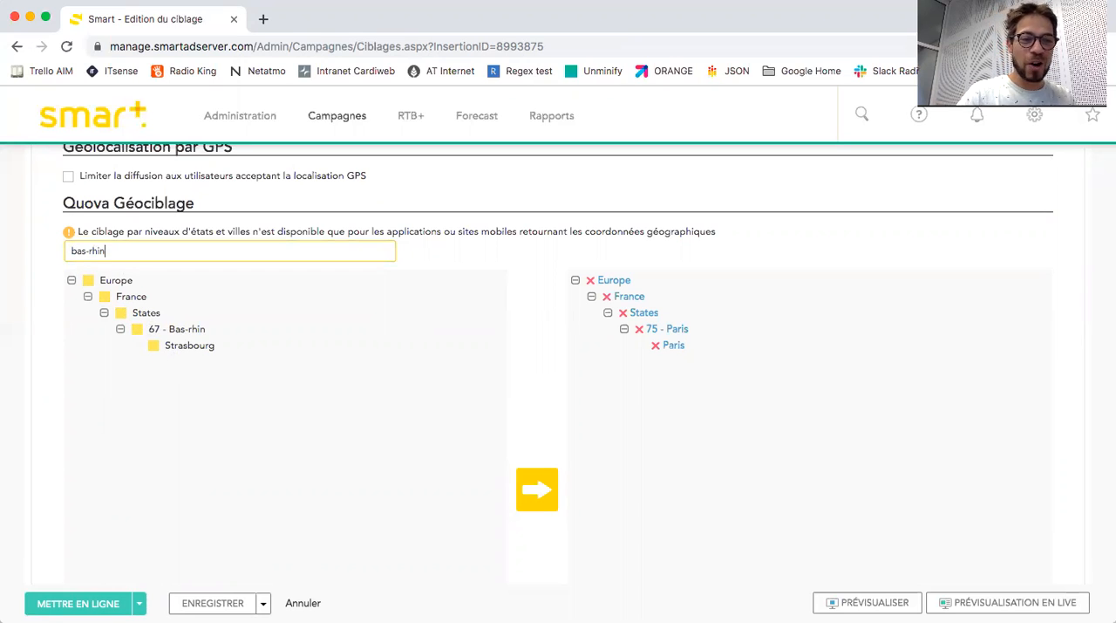
{"action": "left_click", "coordinate": [137, 329]}
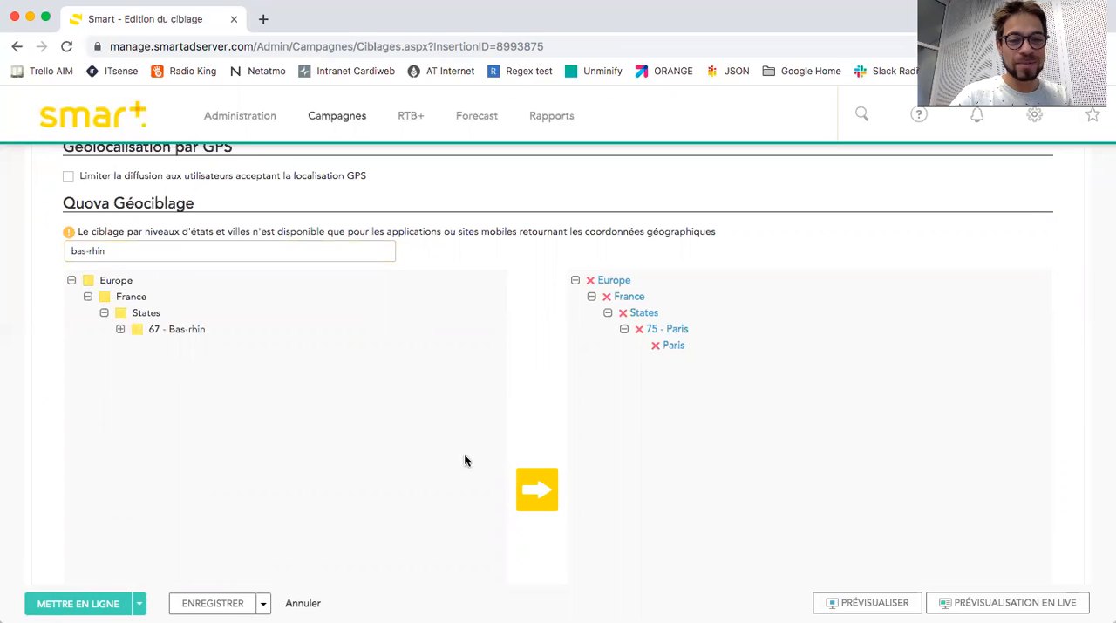
{"action": "left_click", "coordinate": [534, 487]}
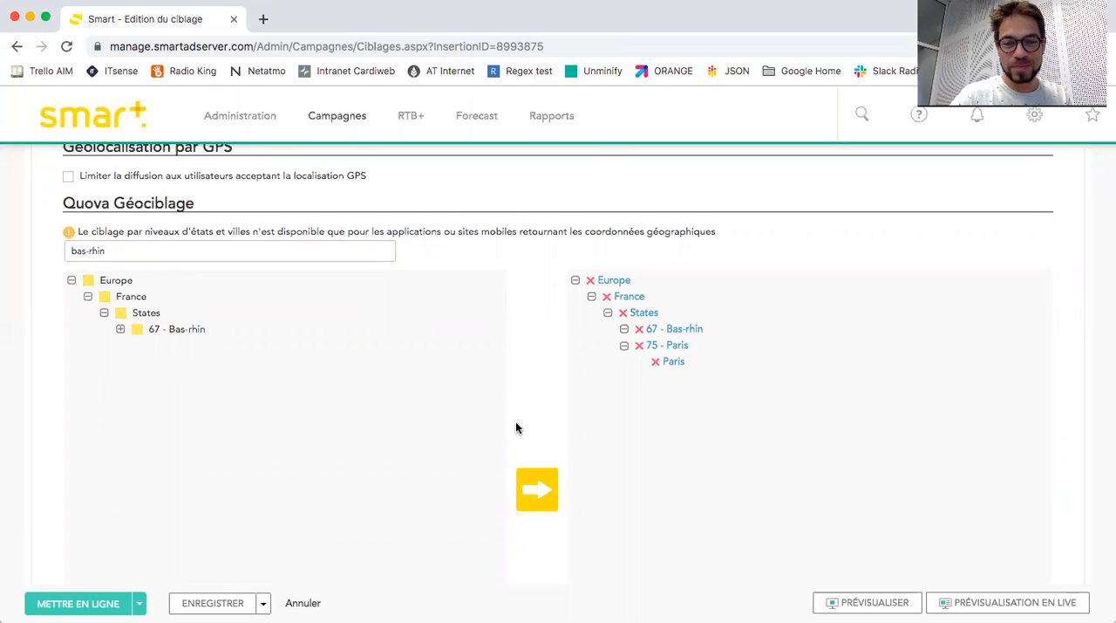
Put the insertion online with its targeting settings.
{"action": "scroll", "coordinate": [516, 423], "scroll_direction": "down", "scroll_amount": 5}
{"action": "left_click", "coordinate": [88, 578]}
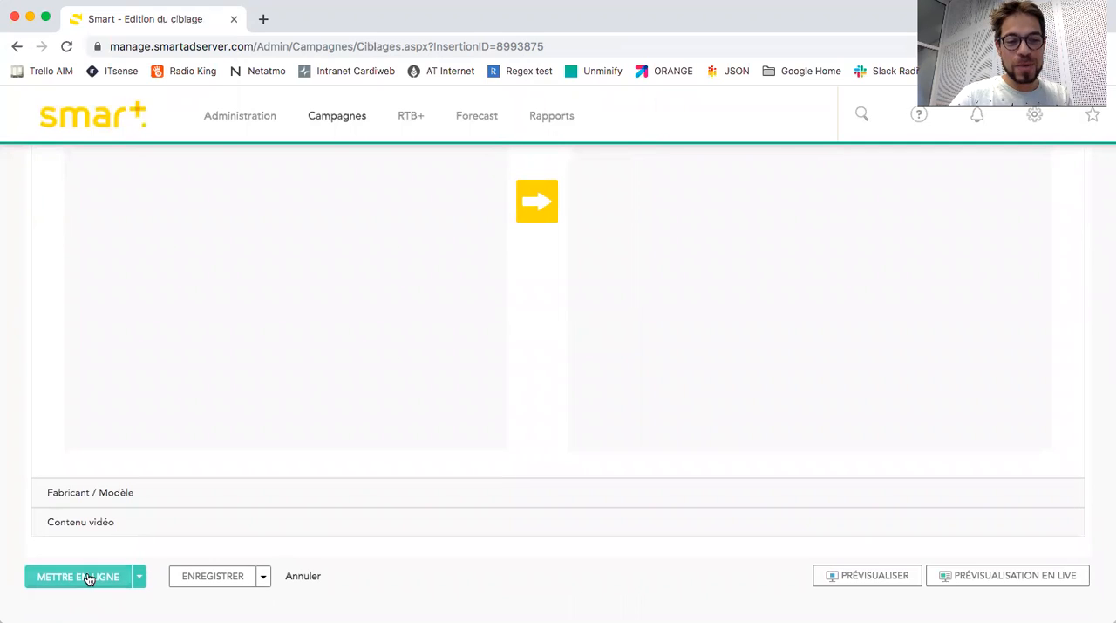